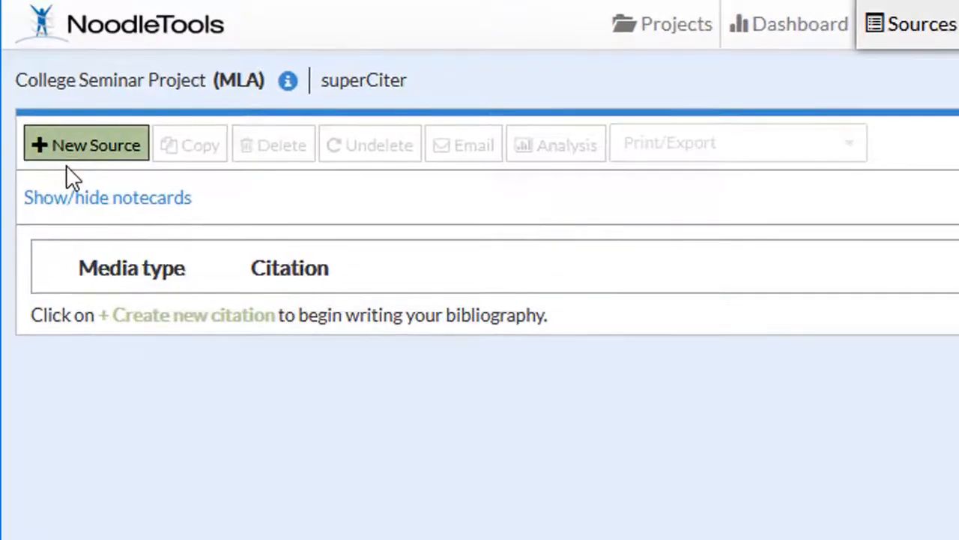
- Start a new source citation for a magazine article accessed through a database
left_click(71, 154)
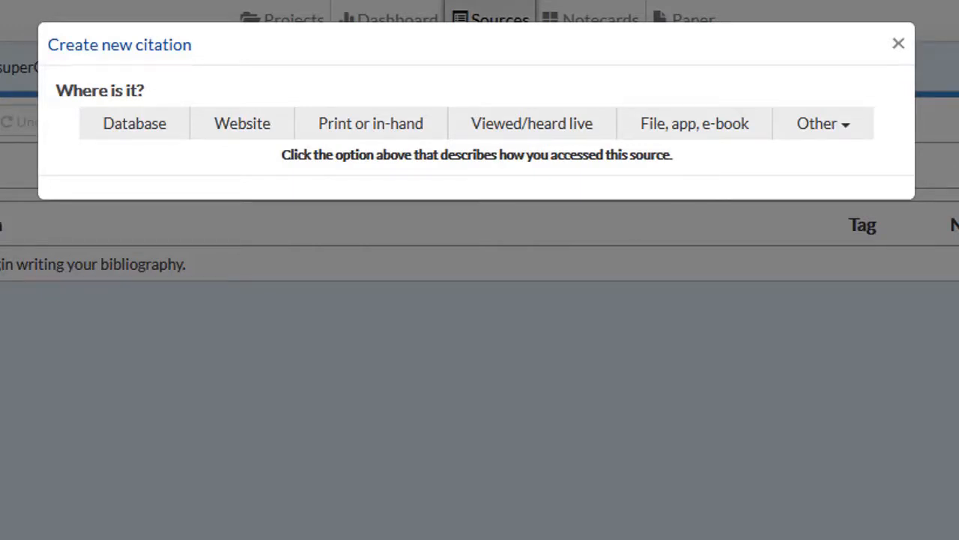
left_click(158, 132)
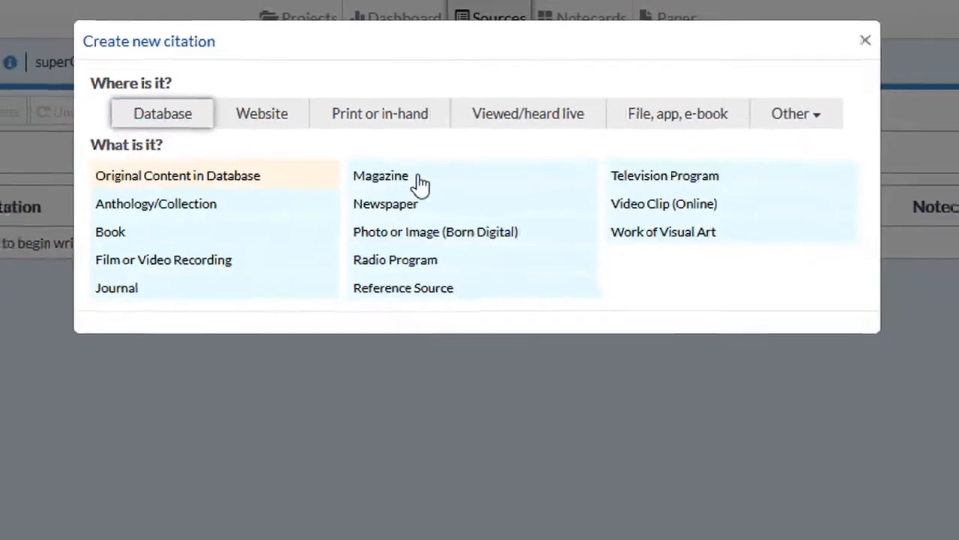
left_click(404, 191)
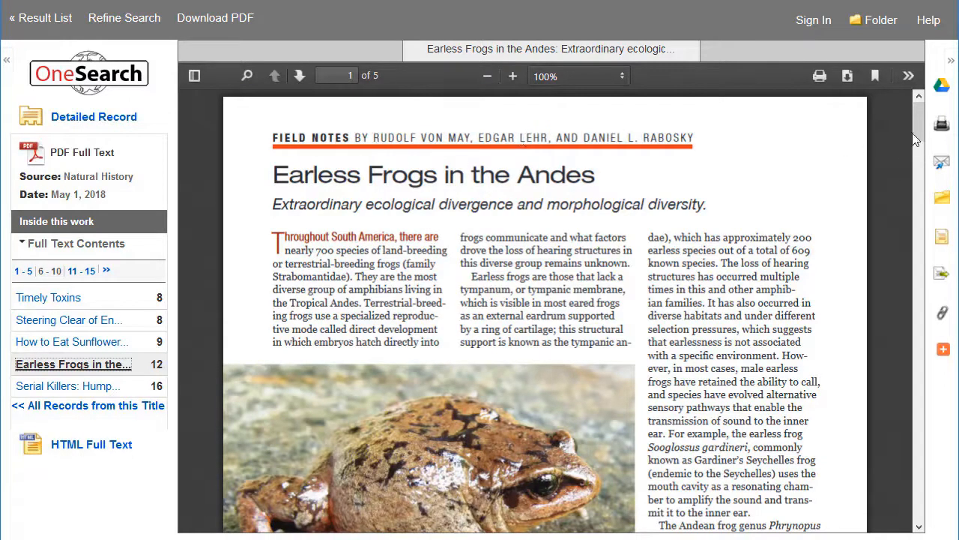
- Examine the first page's footer in the Earless Frogs in the Andes PDF for the magazine name, page number and issue date
left_click_drag(917, 122, 942, 195)
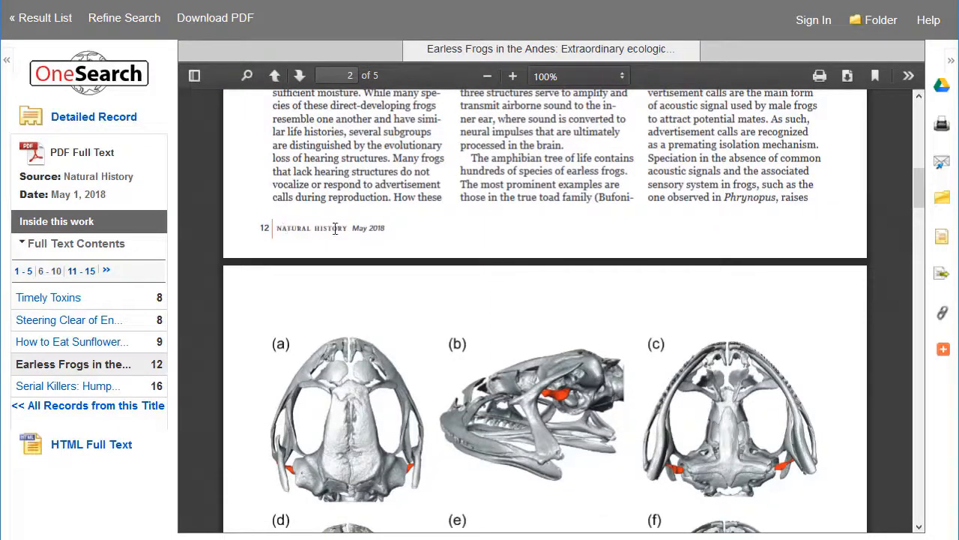
left_click(513, 75)
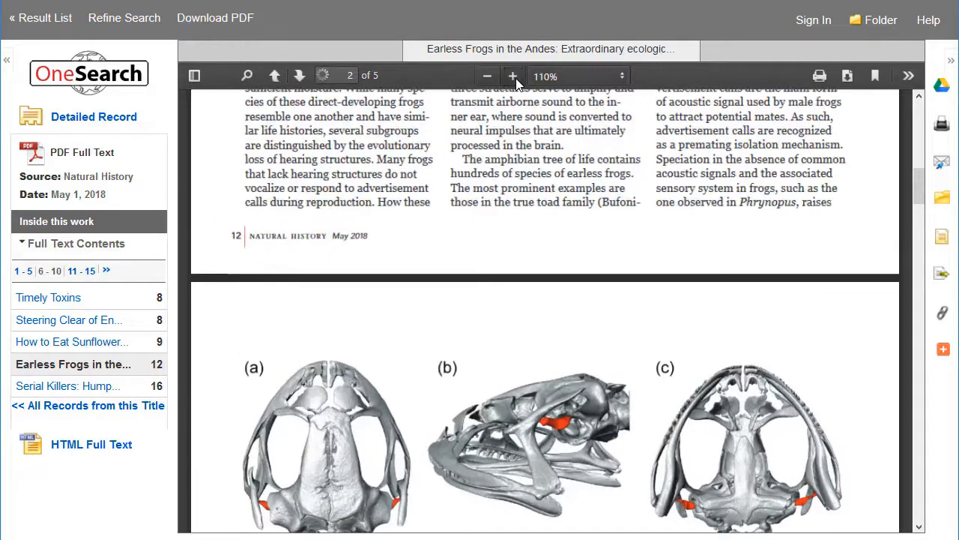
left_click(512, 76)
left_click(513, 76)
left_click(513, 76)
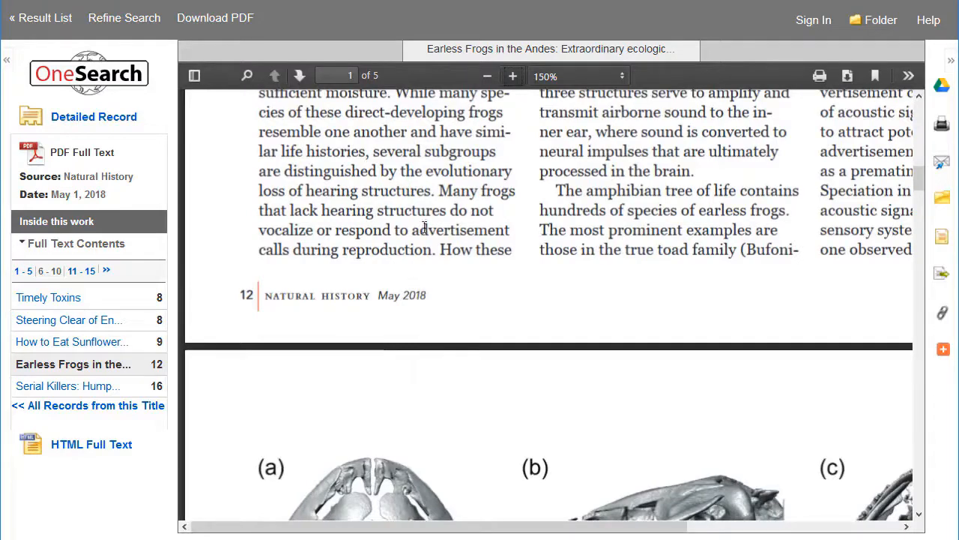
left_click(485, 76)
left_click(486, 77)
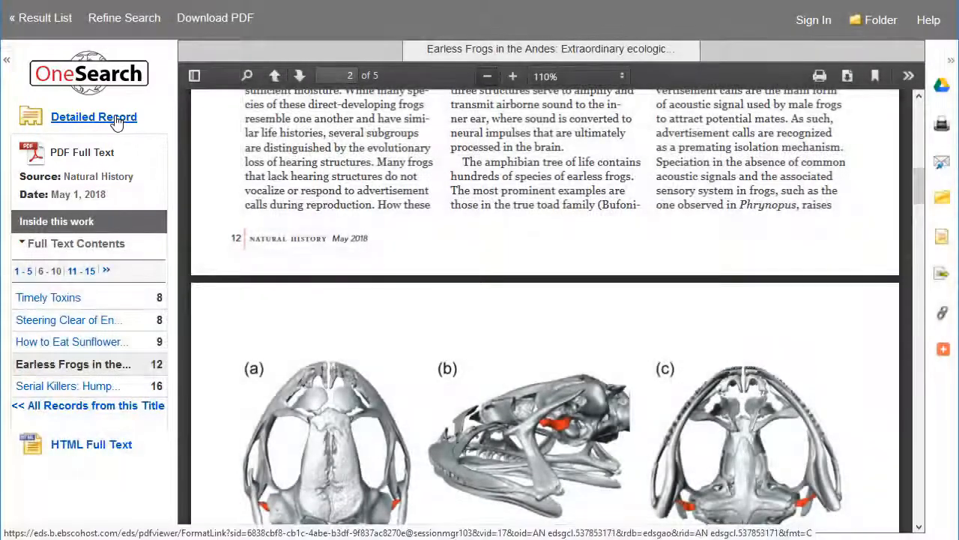
- Open the article's detailed record and examine its authors, source, publication year and database
left_click(117, 121)
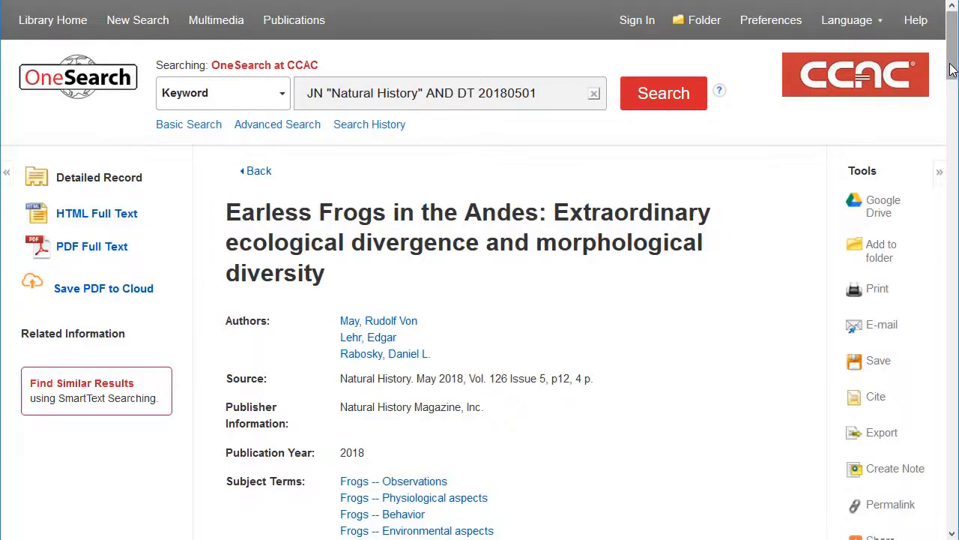
left_click_drag(952, 69, 952, 96)
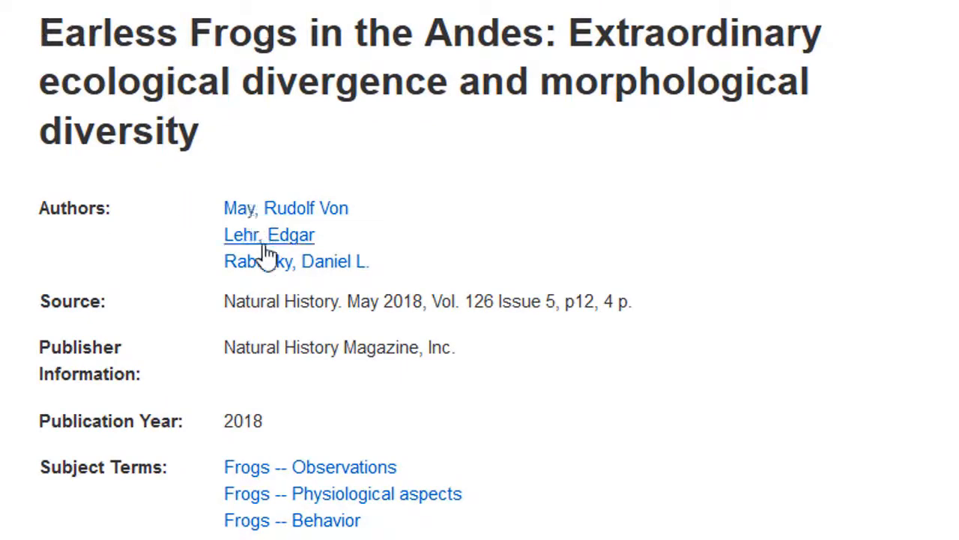
left_click_drag(226, 303, 341, 301)
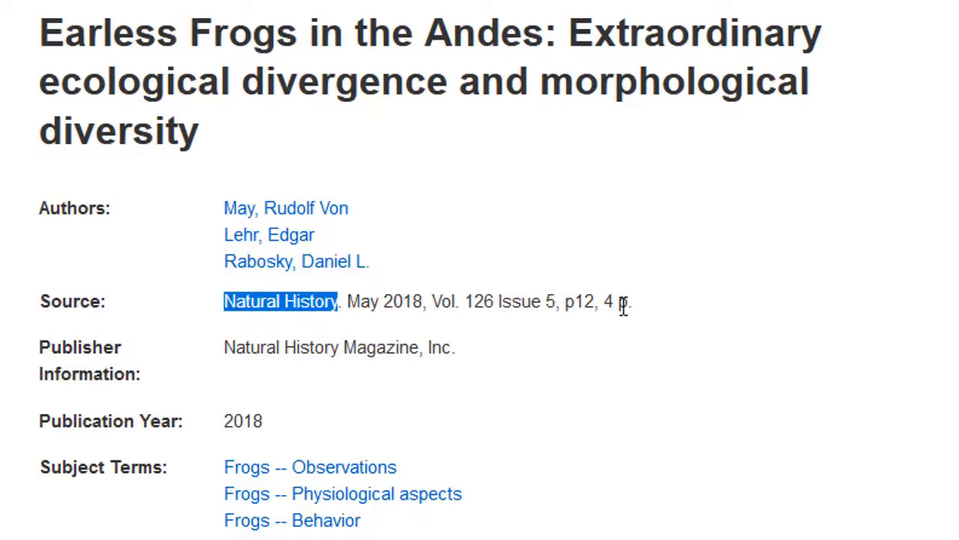
scroll(476, 304, "down", 4)
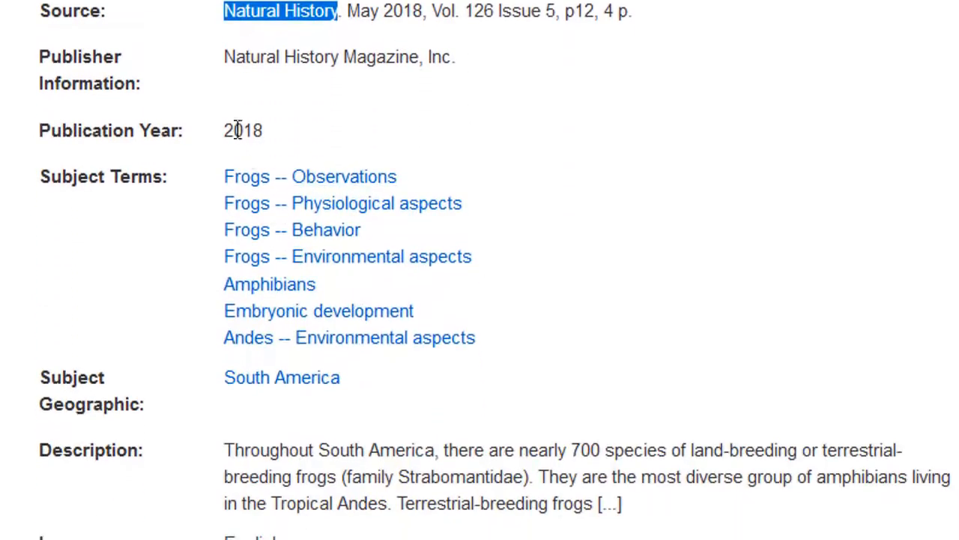
scroll(293, 520, "down", 4)
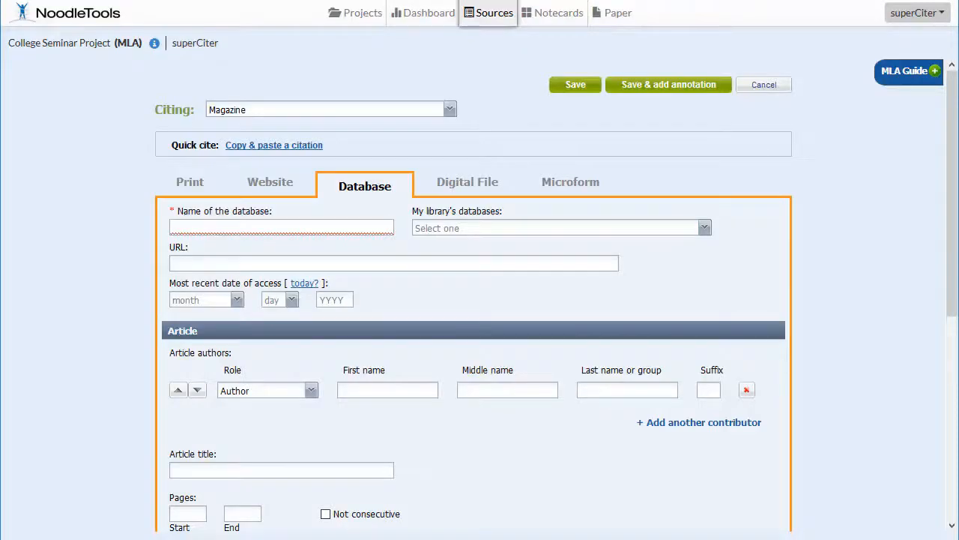
- In the NoodleTools magazine citation, choose Academic OneFile from the library's databases as the database name
left_click(335, 225)
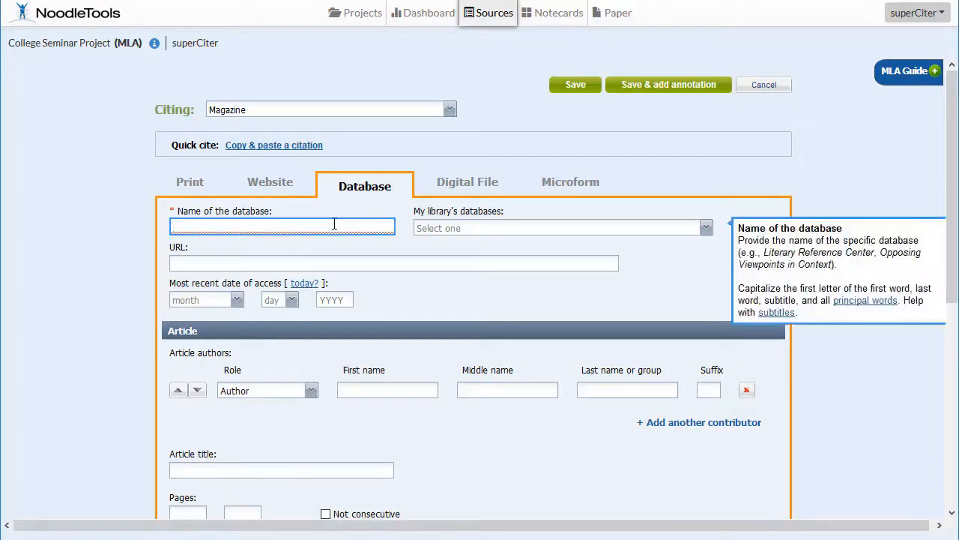
left_click(520, 229)
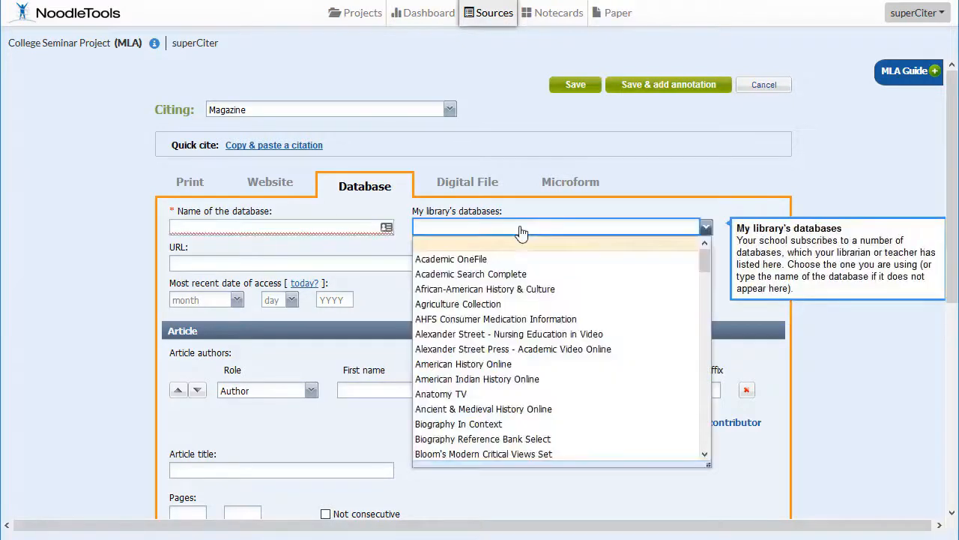
left_click(458, 259)
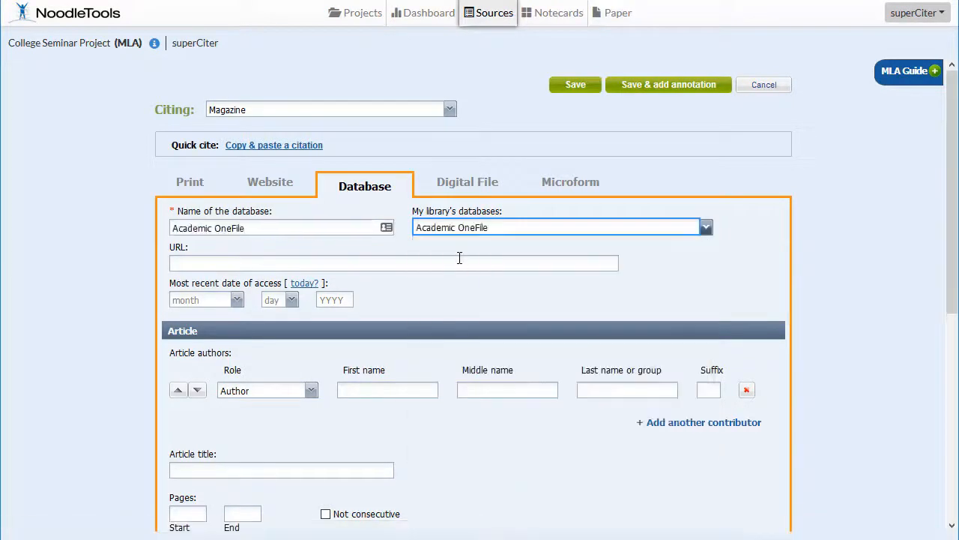
- Generate the article's permalink in its OneSearch detailed record and copy the full address
left_click(239, 264)
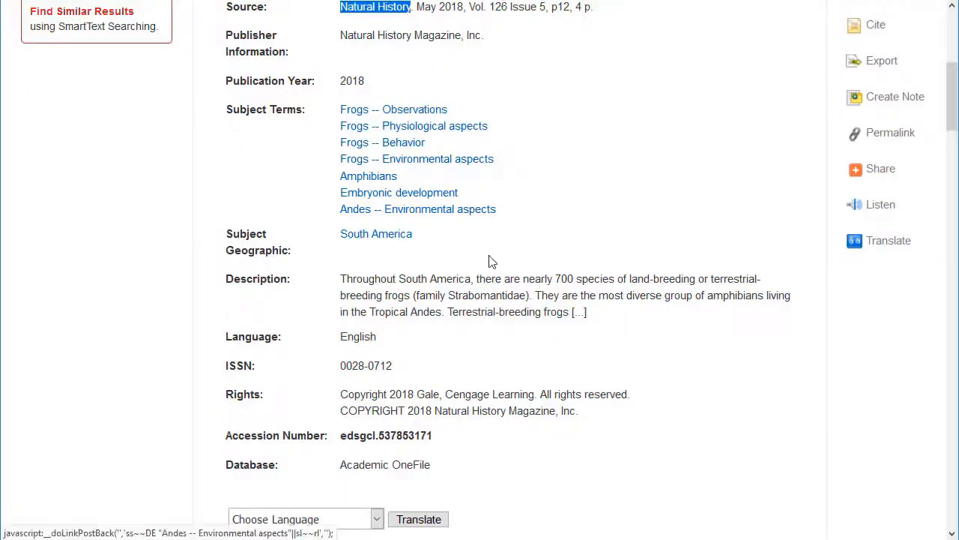
scroll(493, 262, "up", 3)
scroll(506, 302, "up", 1)
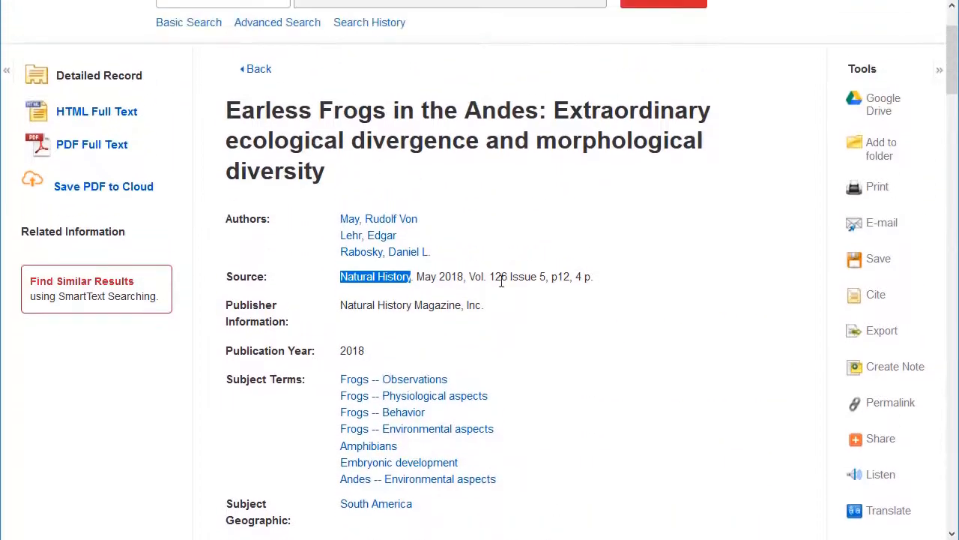
scroll(501, 281, "up", 2)
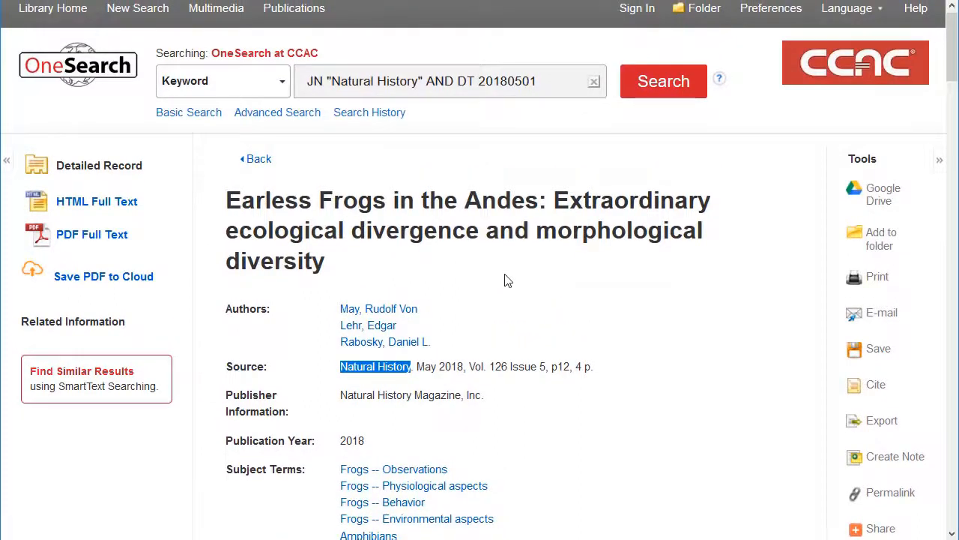
scroll(506, 279, "down", 4)
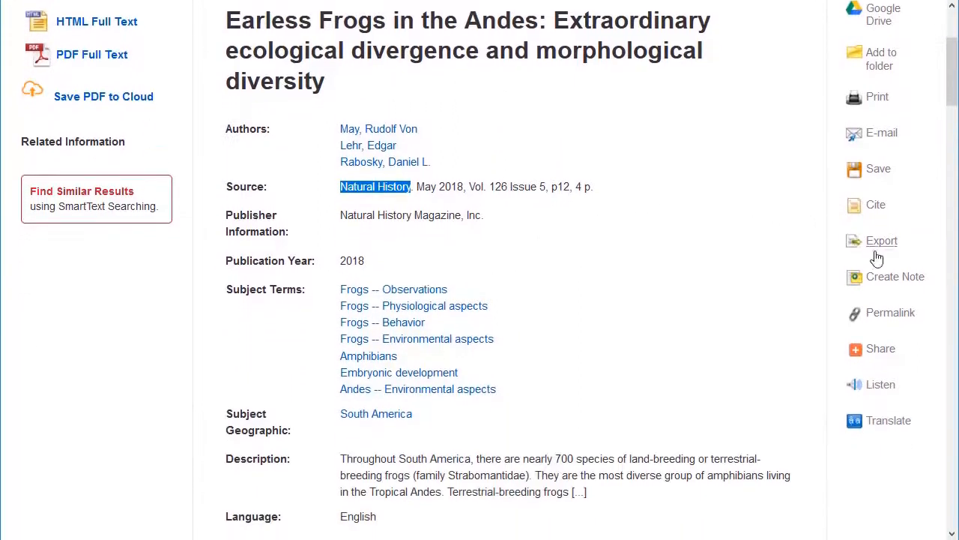
left_click(887, 319)
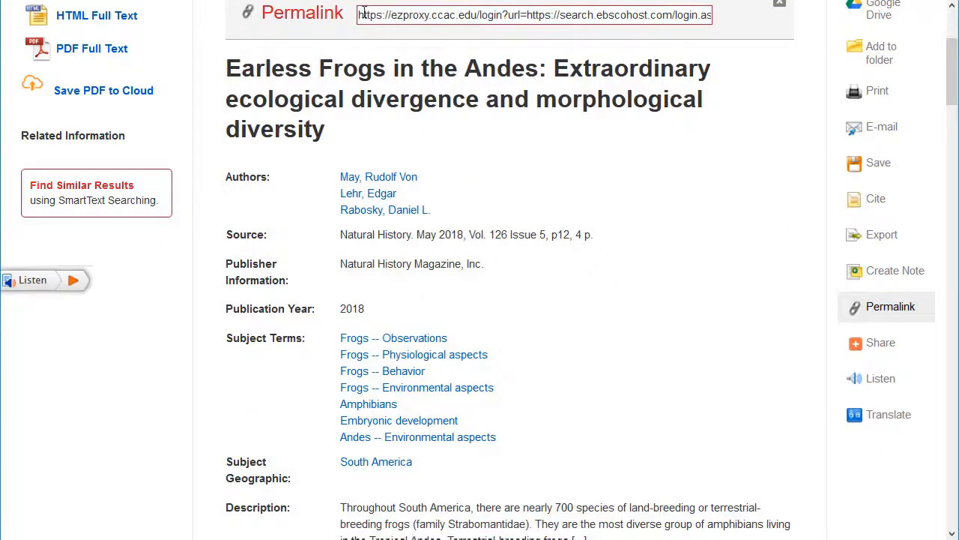
left_click(443, 15)
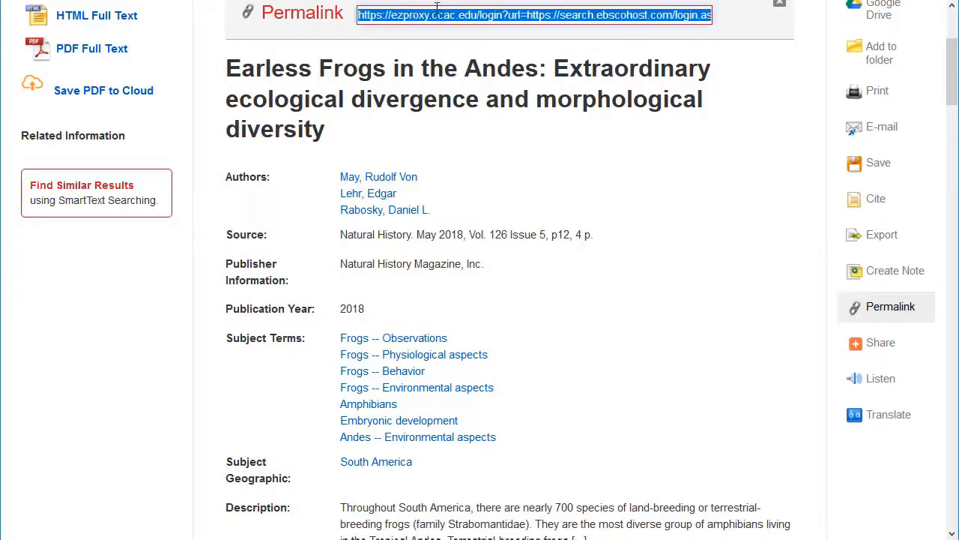
right_click(479, 16)
left_click(517, 152)
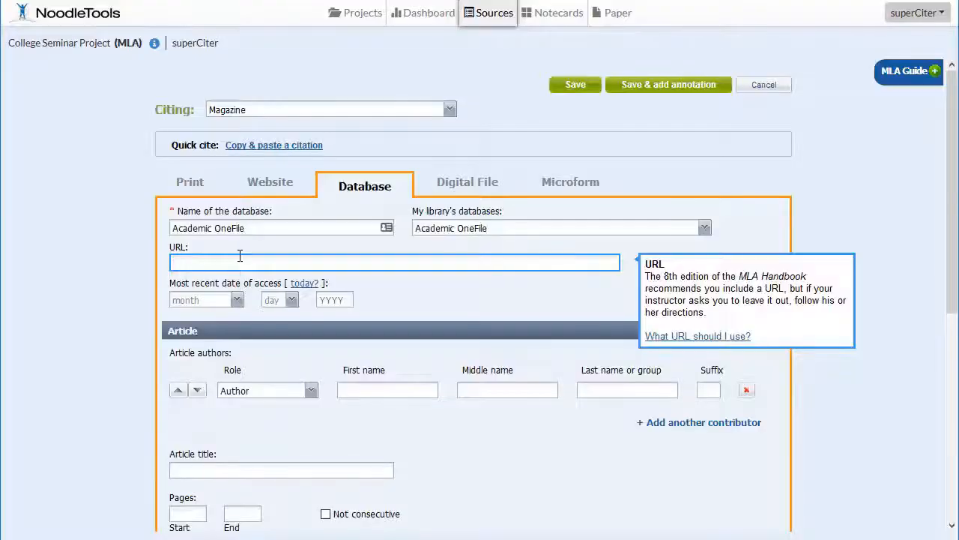
- Paste the copied permalink as the NoodleTools citation's URL and set the most recent date of access to today
right_click(240, 256)
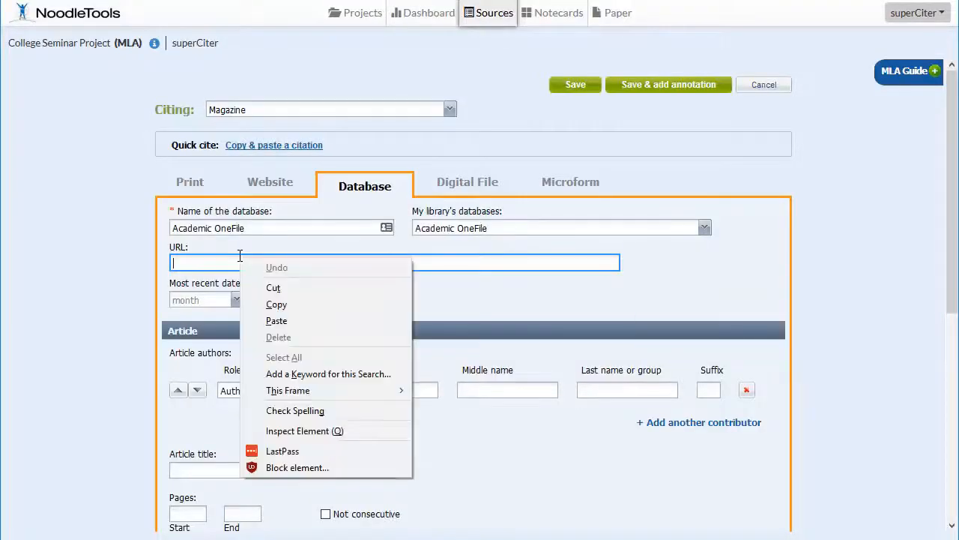
left_click(276, 320)
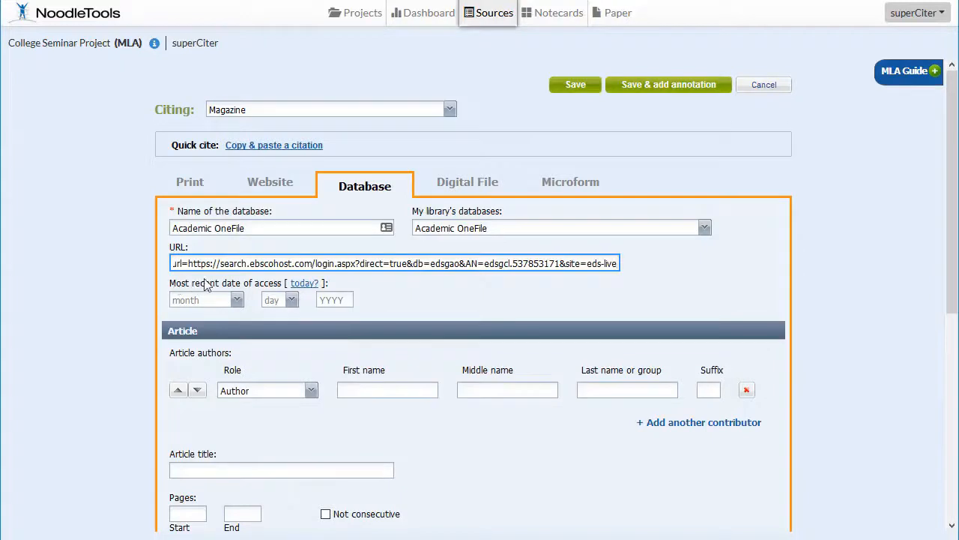
left_click(306, 284)
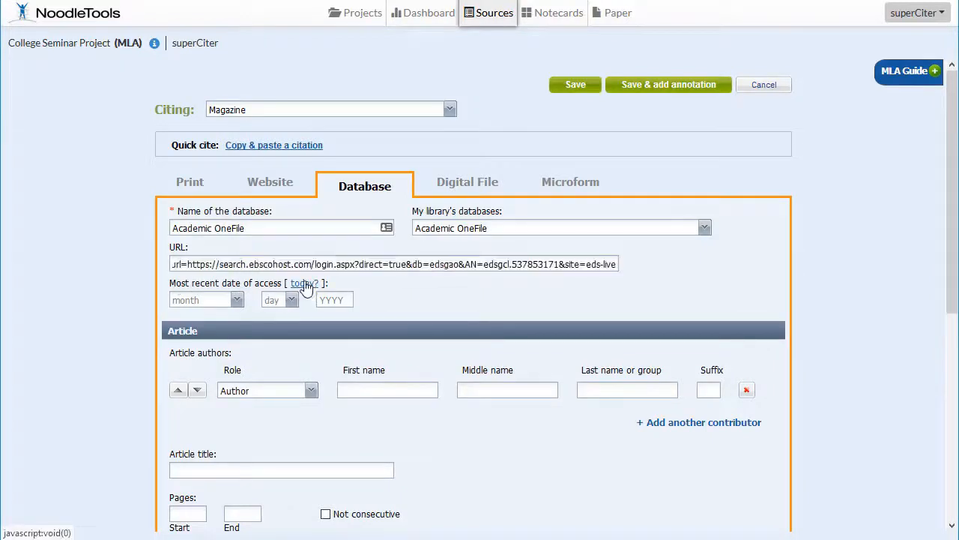
- Look up the first author in the OneSearch record and enter the author's first and last name under Article authors
scroll(481, 296, "down", 1)
scroll(483, 290, "down", 3)
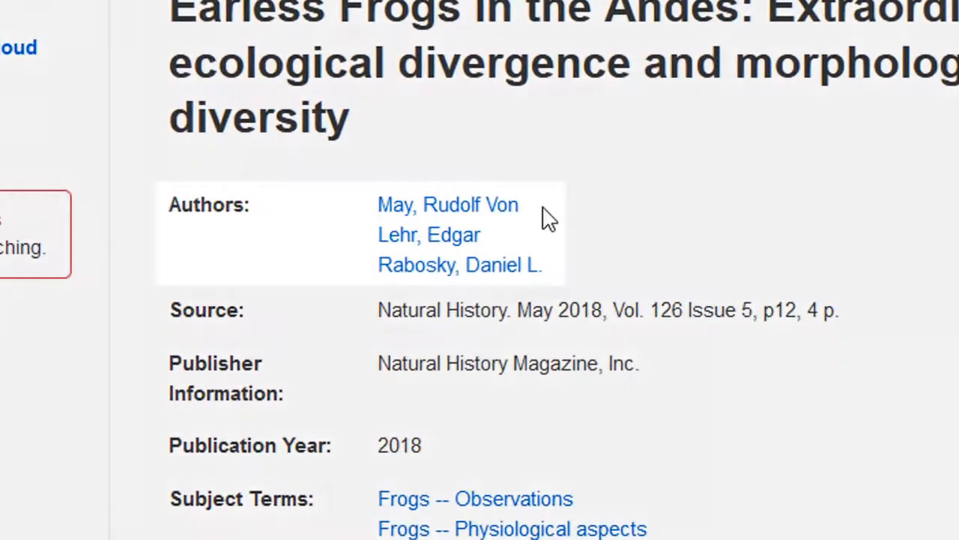
left_click_drag(519, 207, 386, 222)
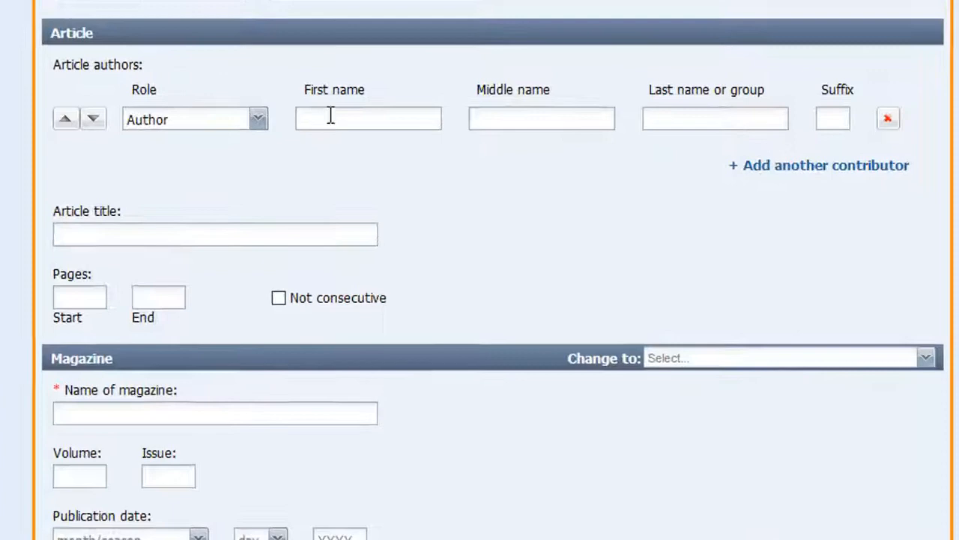
left_click(343, 114)
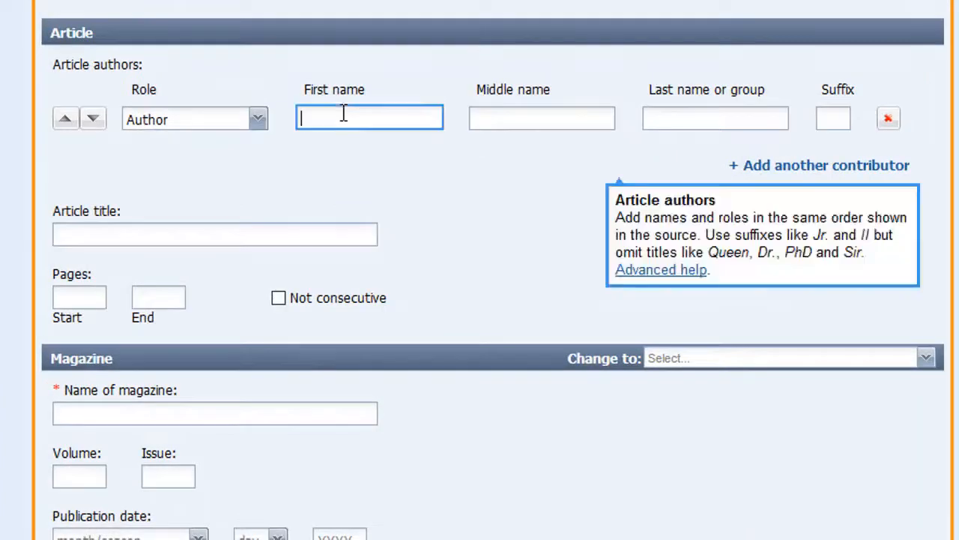
type("May")
key("Tab")
key("Tab")
type("von ")
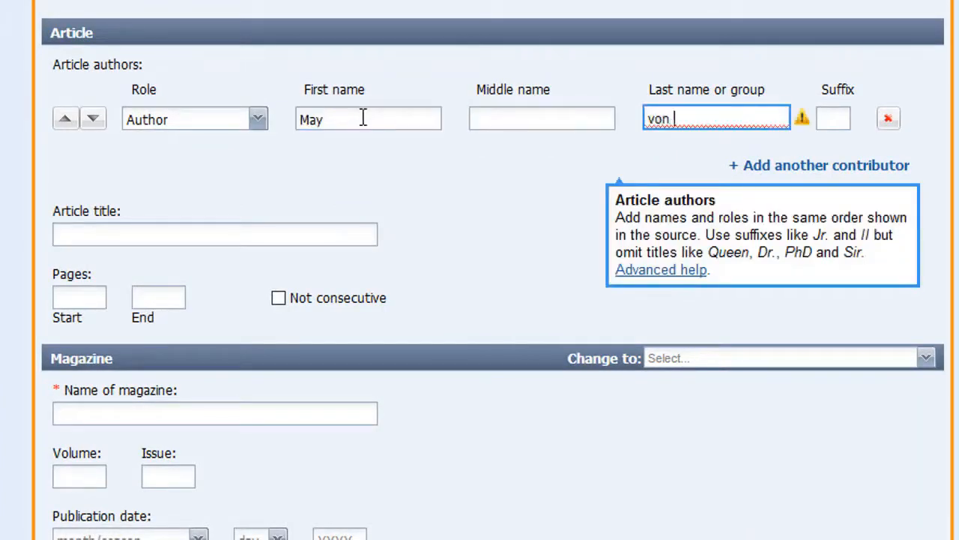
type("Rudolf")
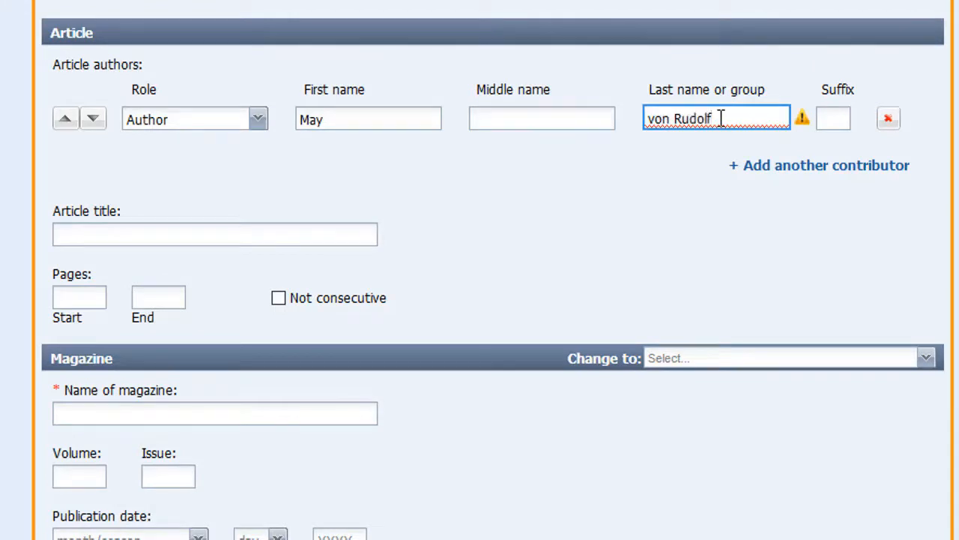
left_click_drag(721, 119, 572, 171)
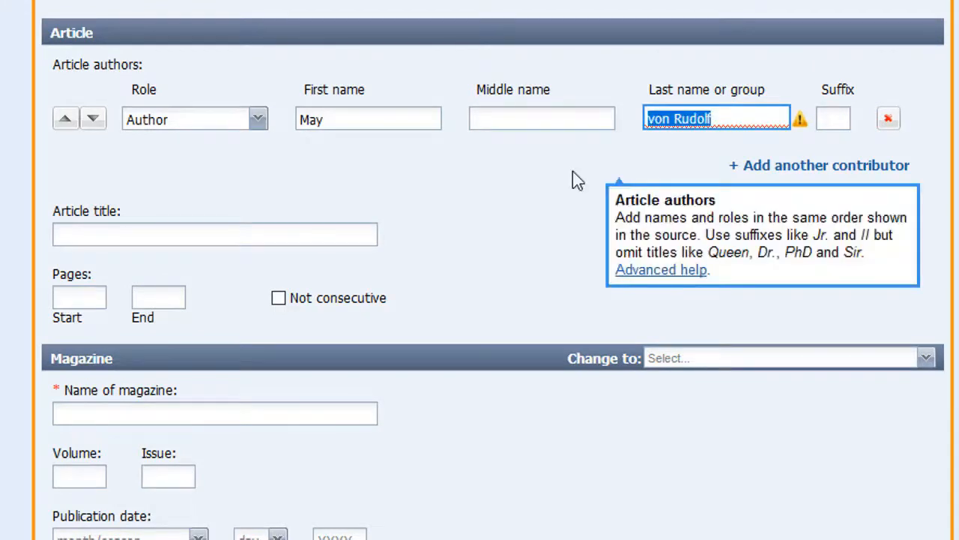
- Add the article's second and third authors as further contributors, entering their first, middle and last names separately
left_click(801, 178)
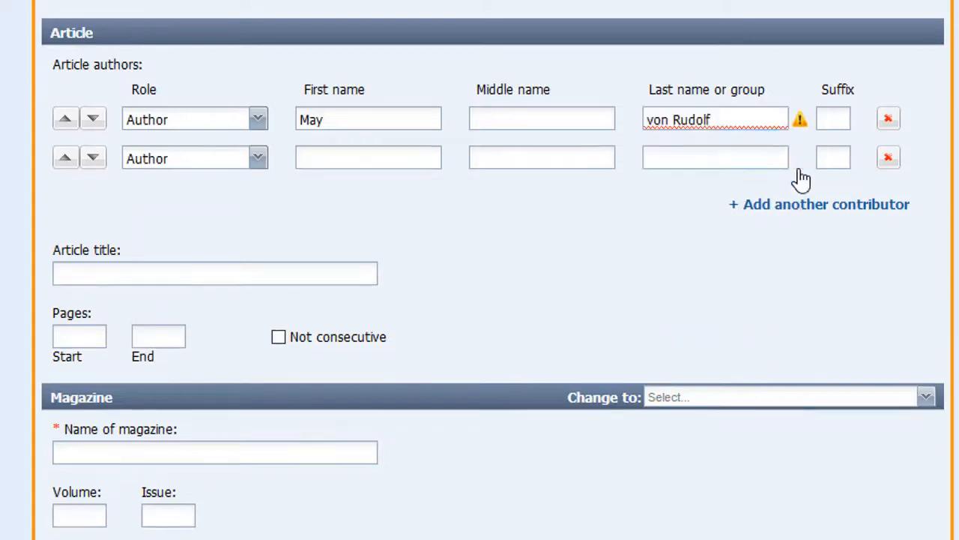
left_click(336, 159)
type("Edgar")
key("Tab")
key("Tab")
type("Lehr")
left_click(861, 205)
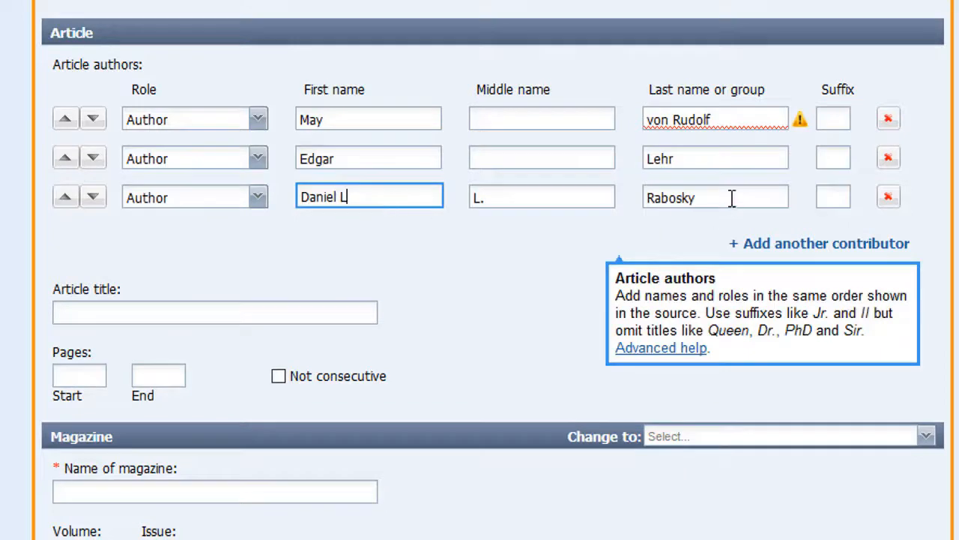
- Check the warning beside the first author's last name against how the name is capitalized
mouse_move(800, 124)
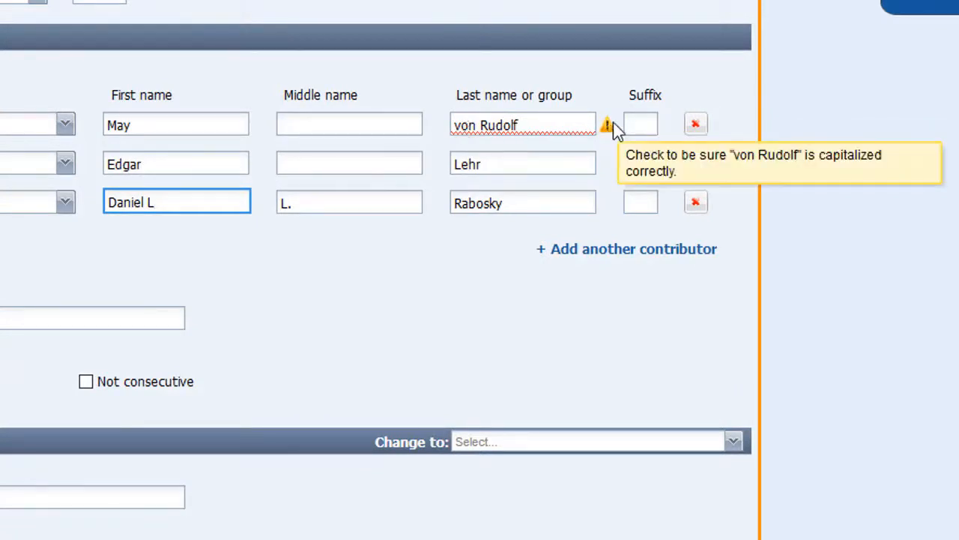
left_click(464, 124)
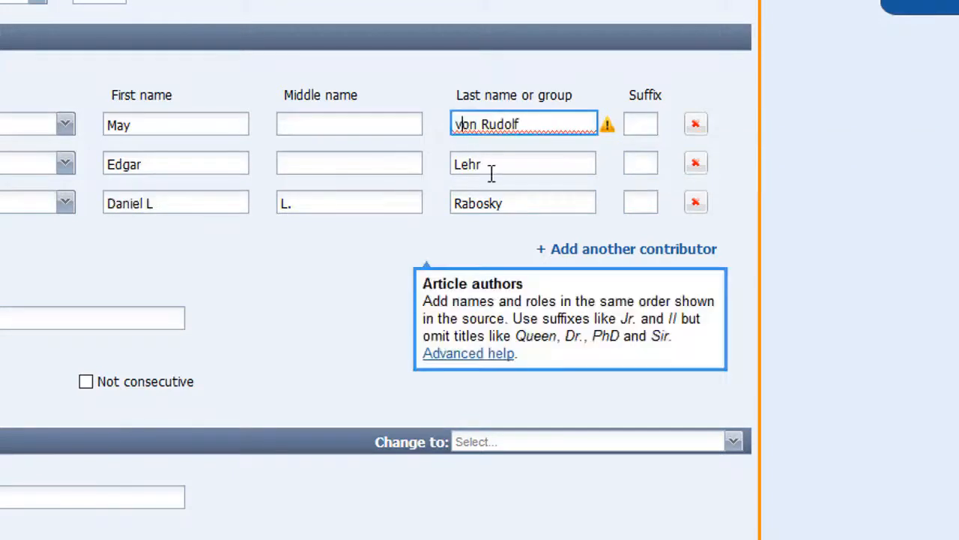
- Capitalize the first author's last name and copy the article's title from the OneSearch record into the citation's Article title
key("BackSpace")
type("V")
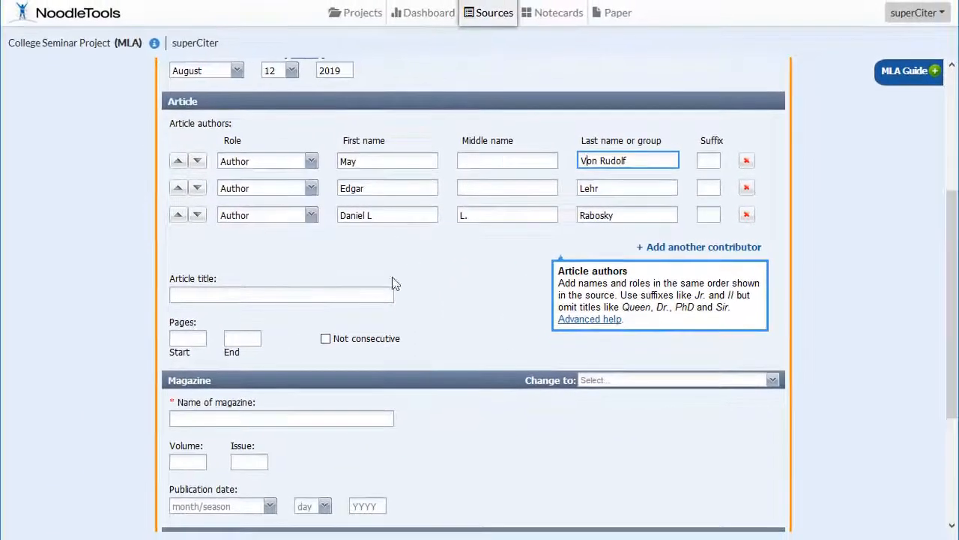
scroll(226, 278, "down", 2)
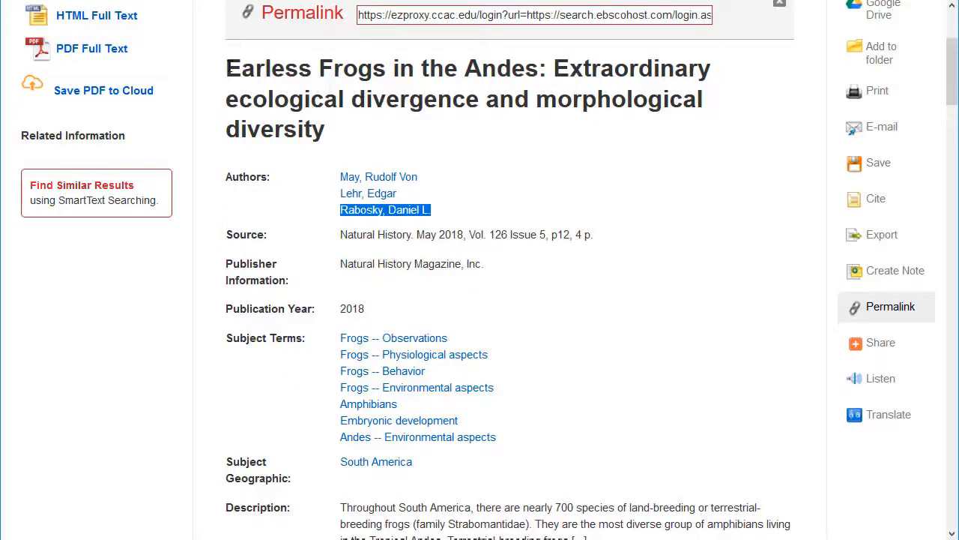
left_click_drag(227, 69, 384, 138)
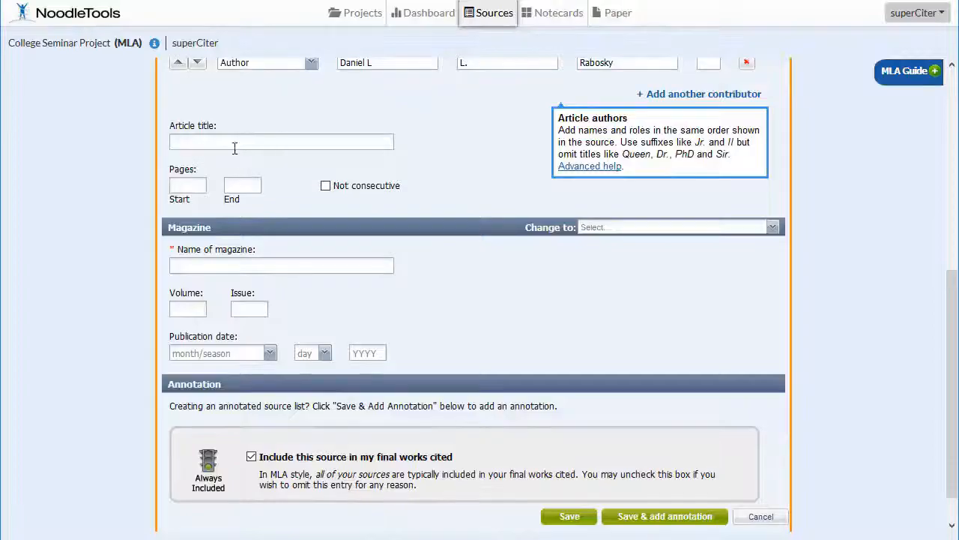
right_click(234, 148)
left_click(271, 213)
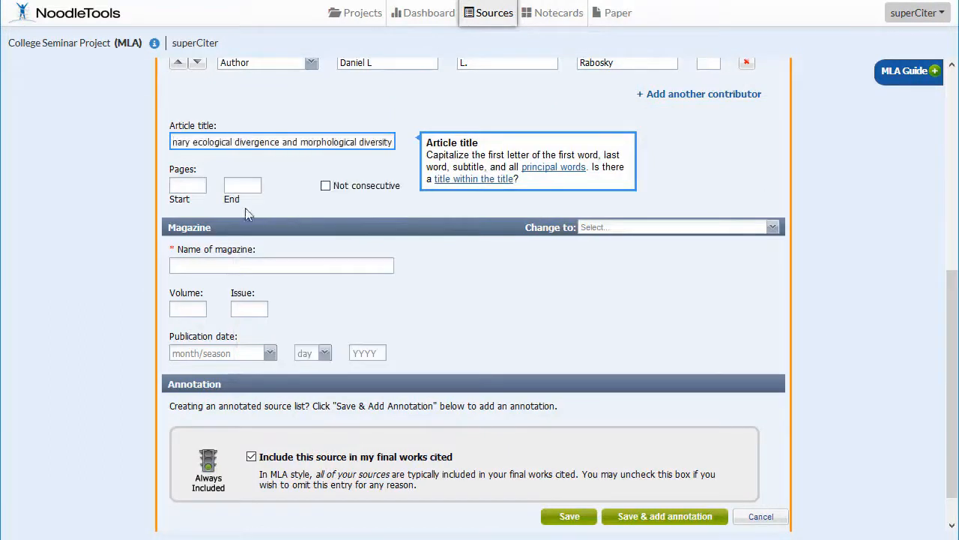
left_click(262, 142)
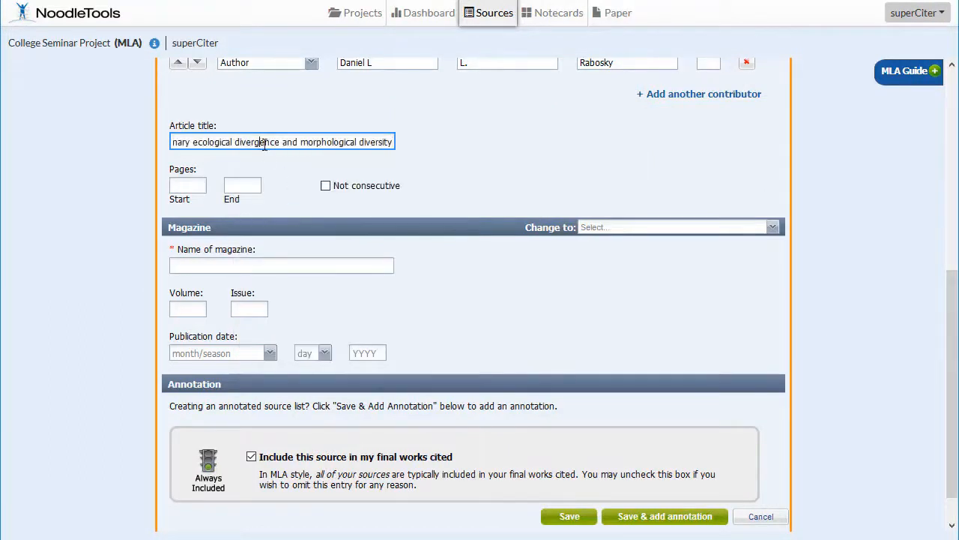
key("Home")
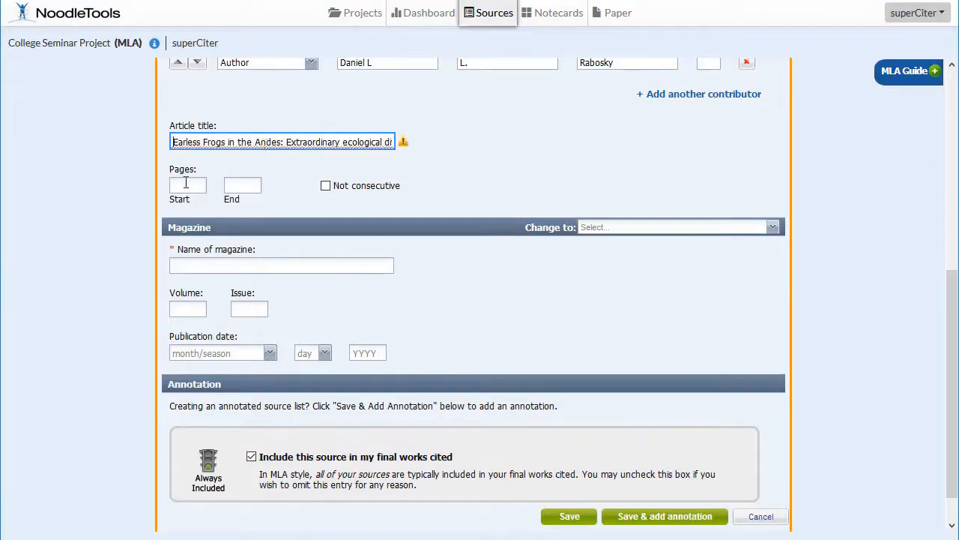
- Look up the article's starting page in the OneSearch record and its last page in the PDF full text
left_click(143, 1)
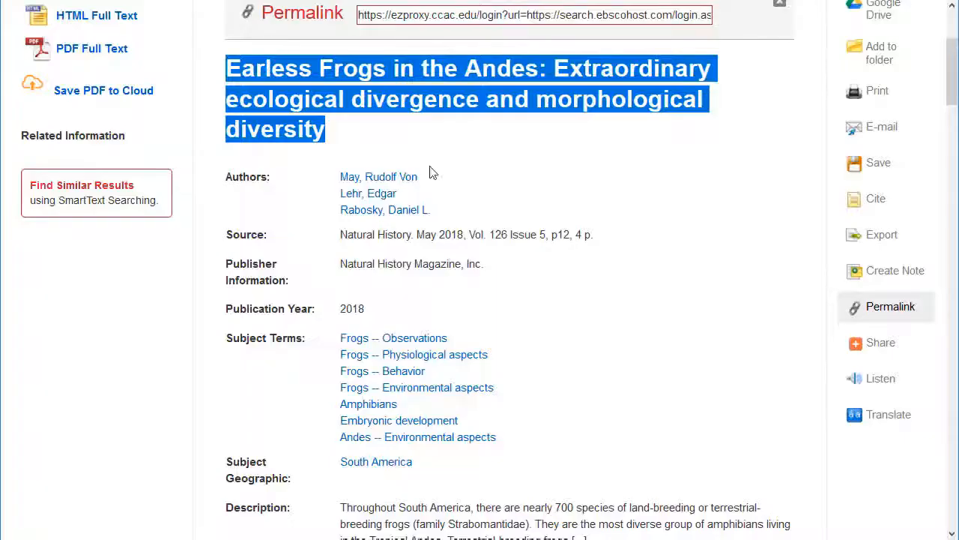
left_click(562, 246)
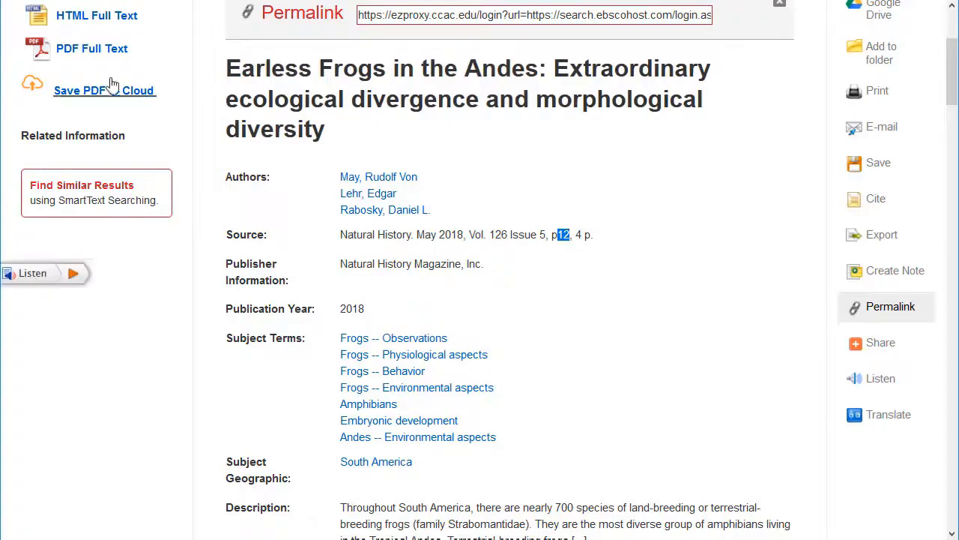
left_click(99, 52)
left_click(100, 50)
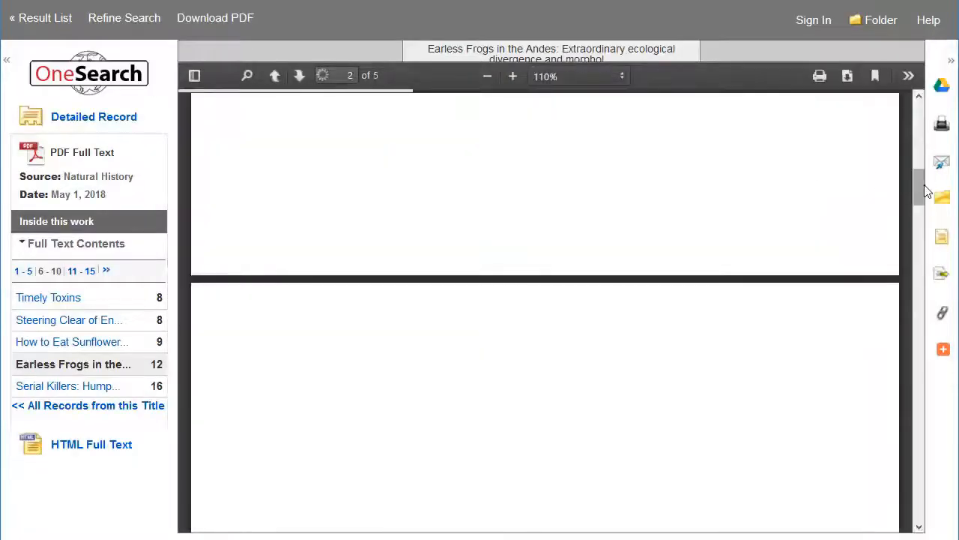
left_click_drag(924, 191, 941, 438)
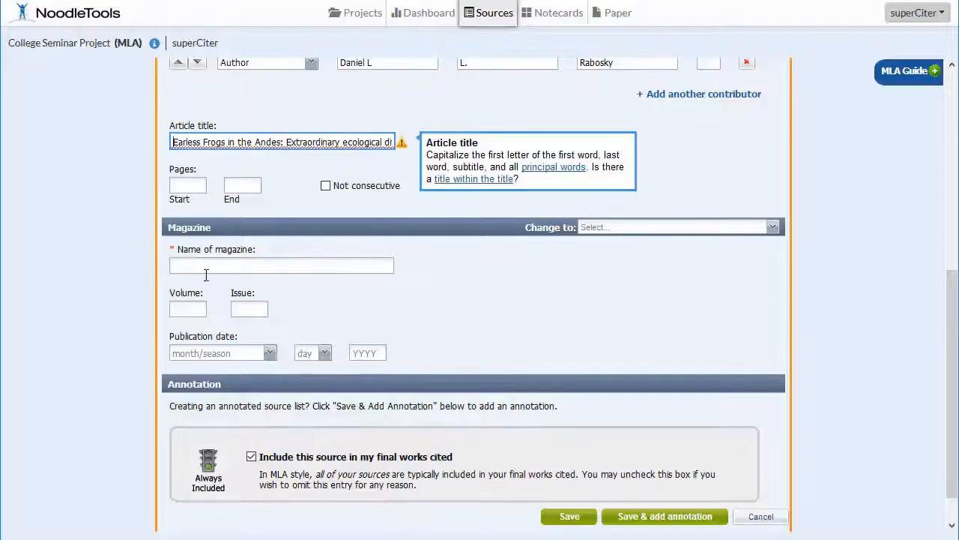
- Set the article's pages in the NoodleTools citation to start at 12 and end at 15
left_click(182, 186)
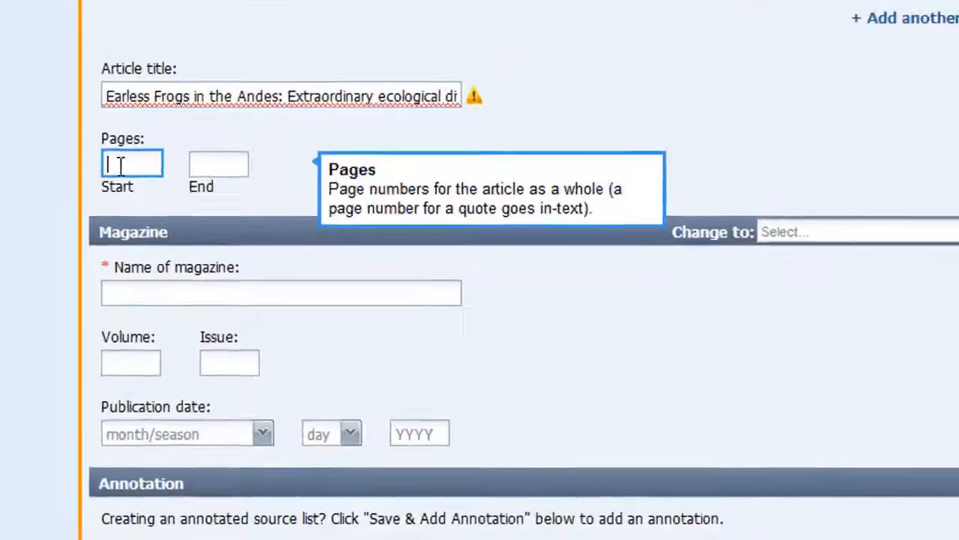
type("12")
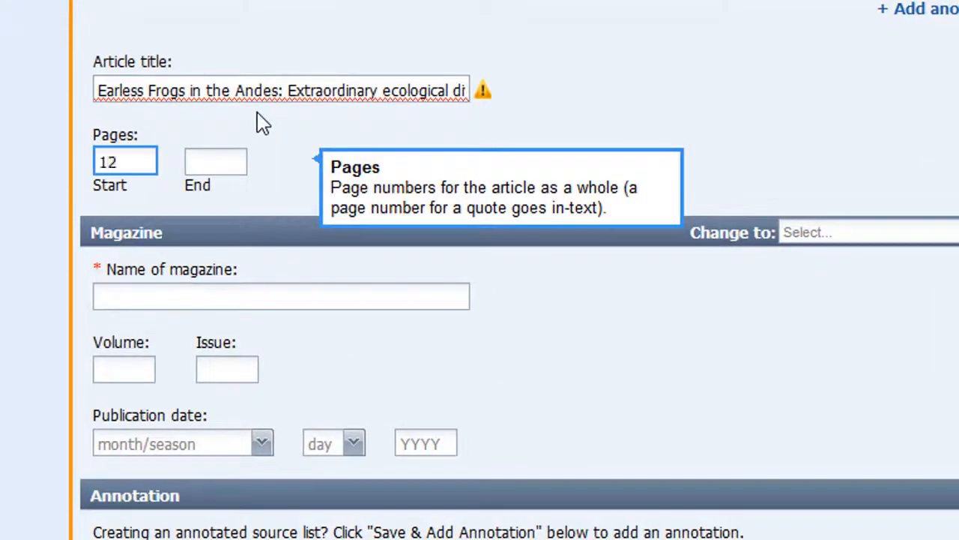
left_click(223, 163)
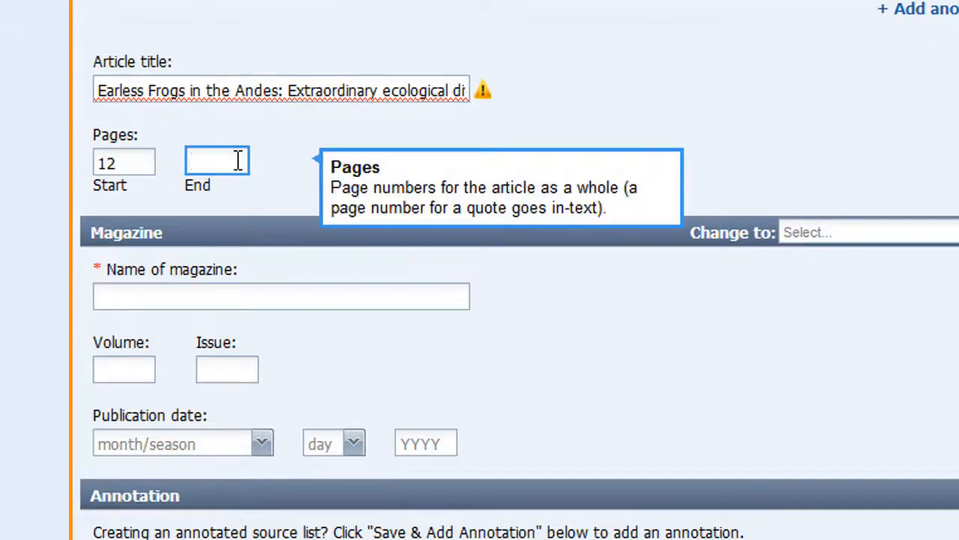
type("15")
left_click(620, 123)
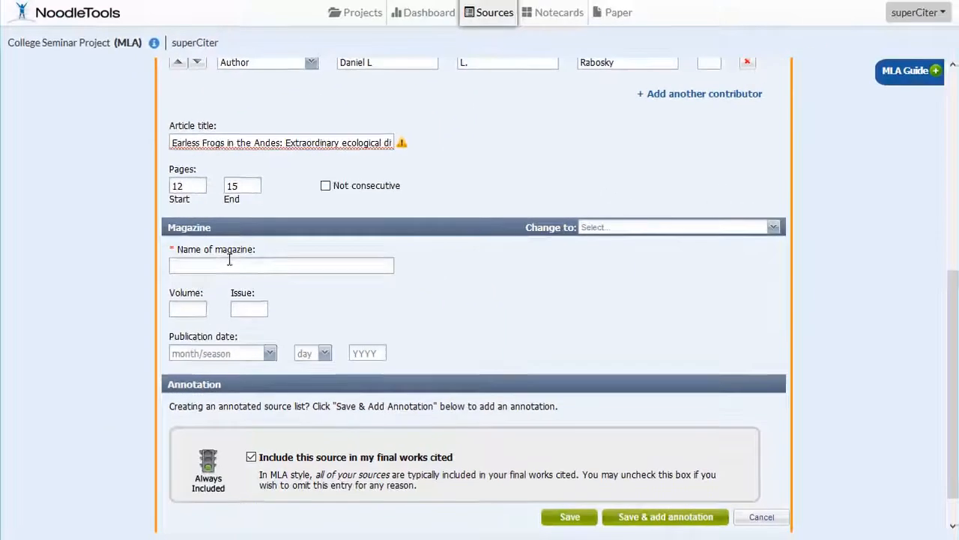
- Look up the source in the article's detailed record and enter magazine name Natural History, volume 126 and issue 5 in the citation
left_click(203, 268)
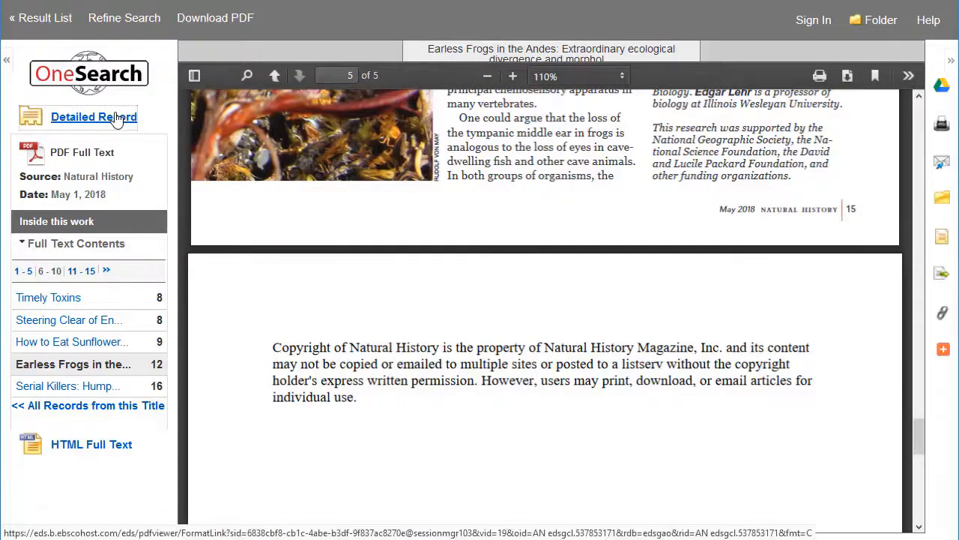
left_click(116, 118)
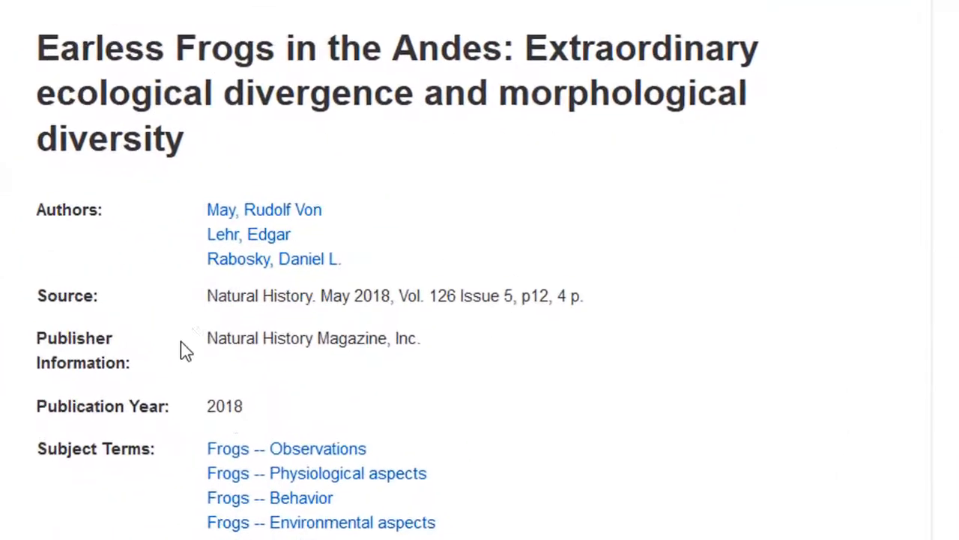
left_click_drag(207, 300, 313, 305)
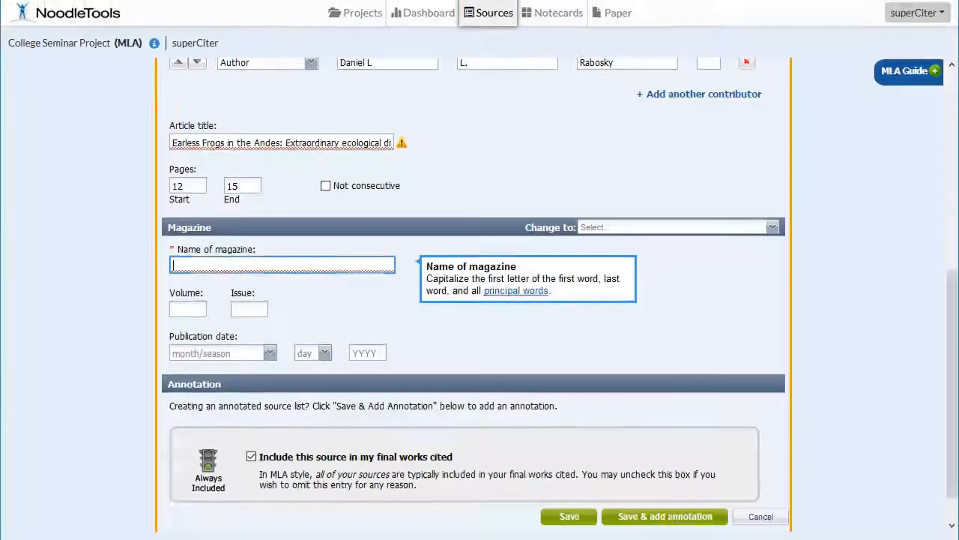
type("Natural History")
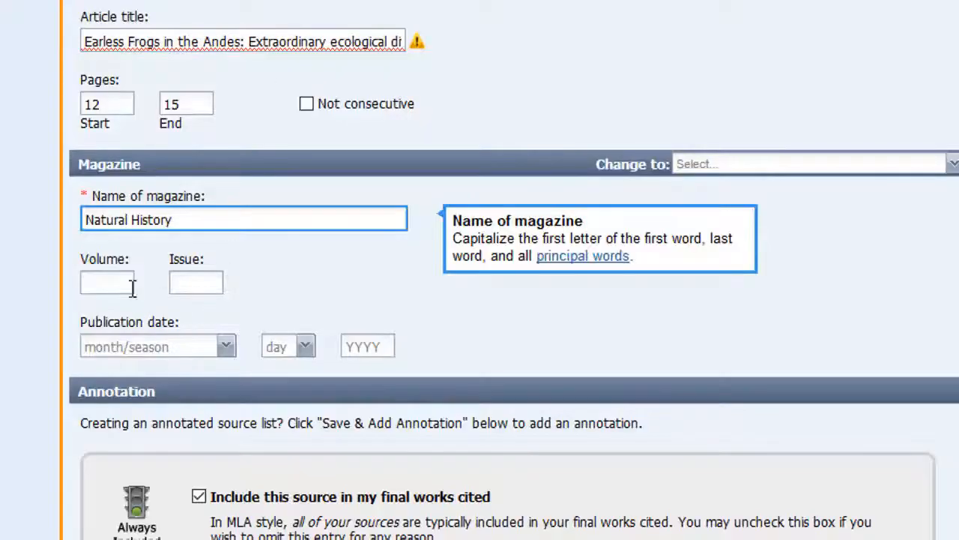
left_click(132, 289)
type("126")
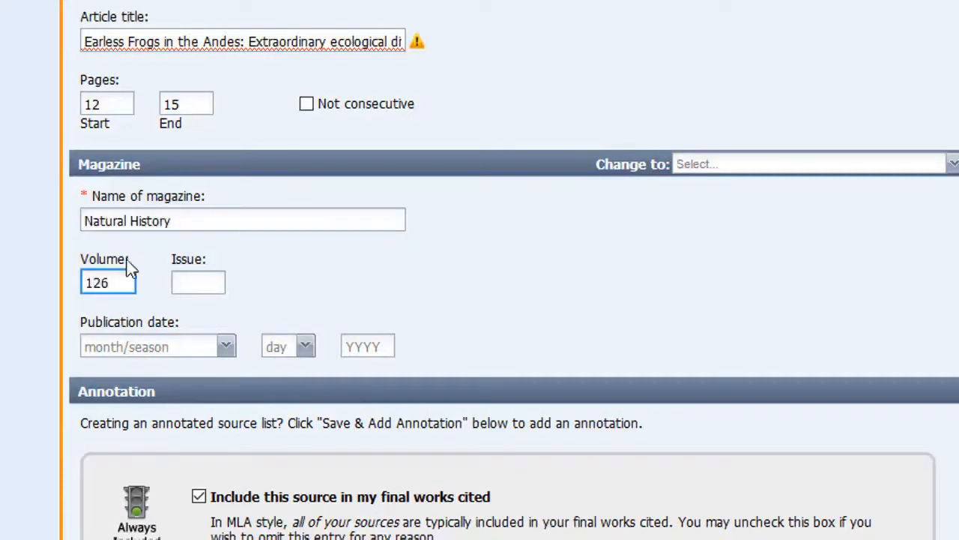
left_click(219, 281)
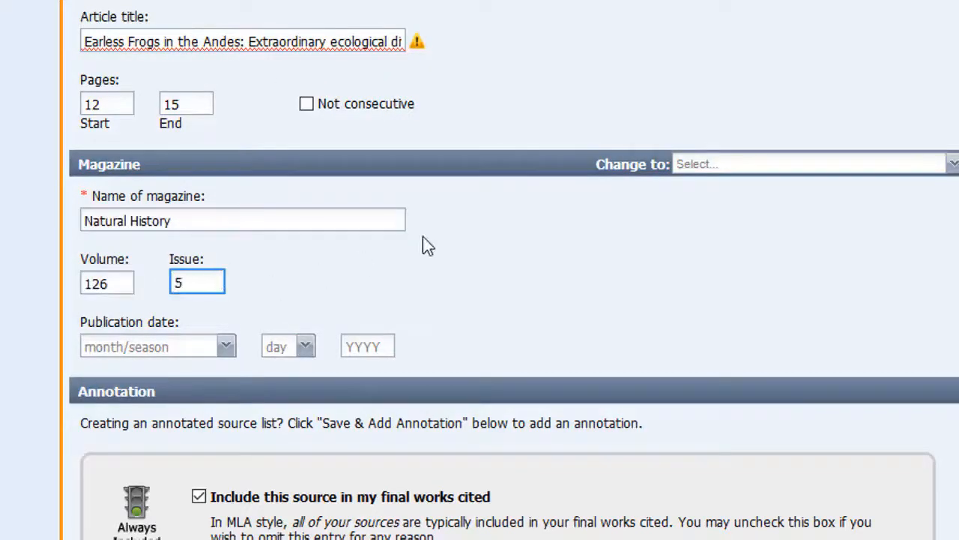
- Set the magazine's publication date to May 2018, without a day
scroll(450, 262, "down", 1)
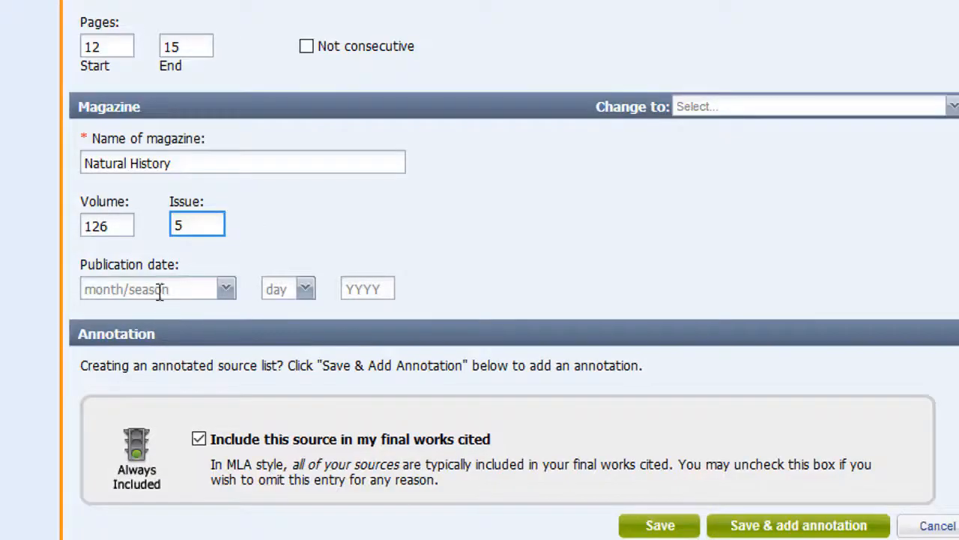
left_click(159, 290)
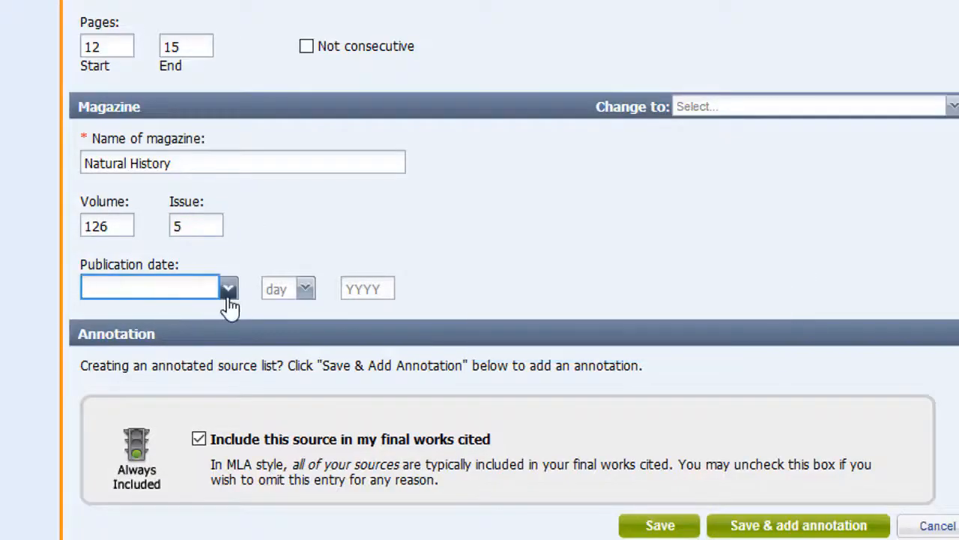
left_click(228, 293)
left_click(109, 58)
left_click(369, 287)
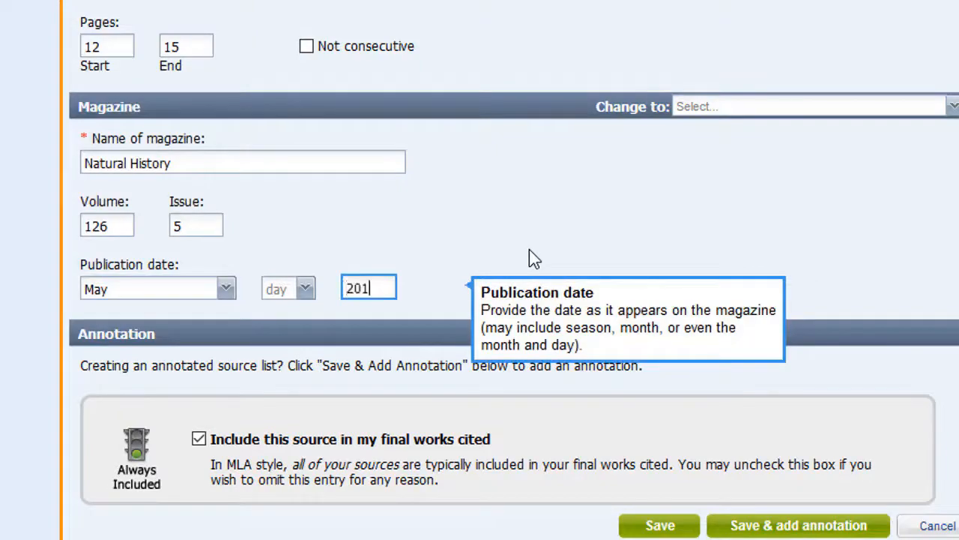
type("2018")
left_click(534, 250)
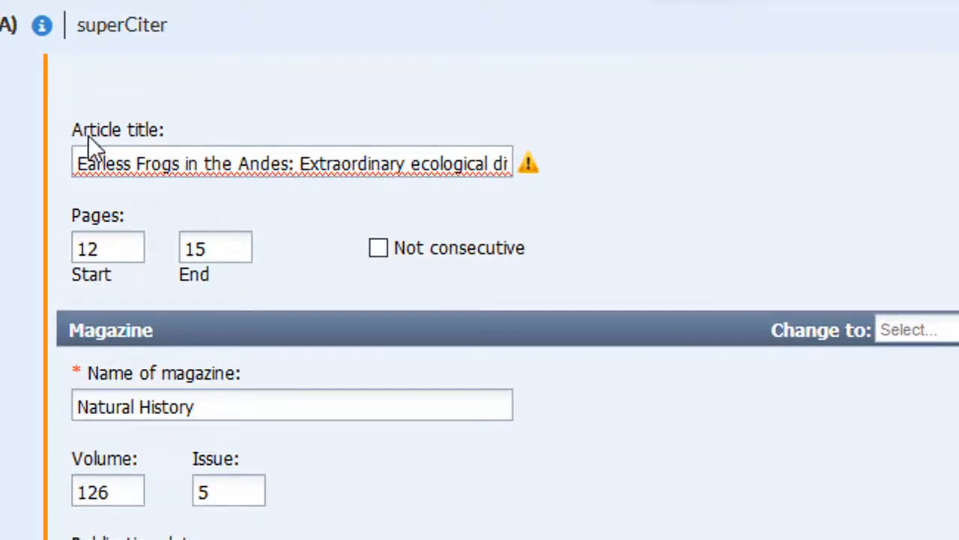
- Check the article title's capitalization suggestions and capitalize the words Ecological, Divergence, Morphological and Diversity in it
mouse_move(526, 166)
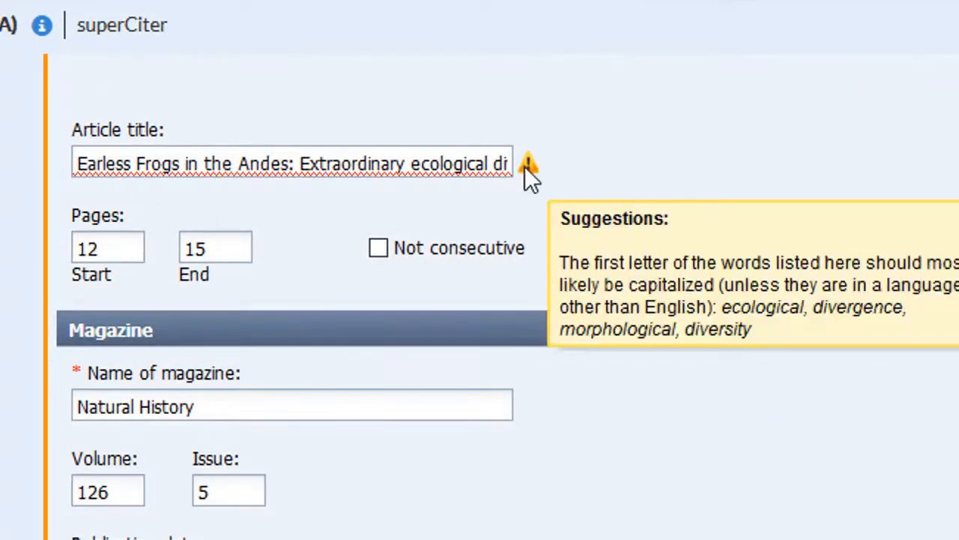
left_click(148, 171)
left_click(419, 162)
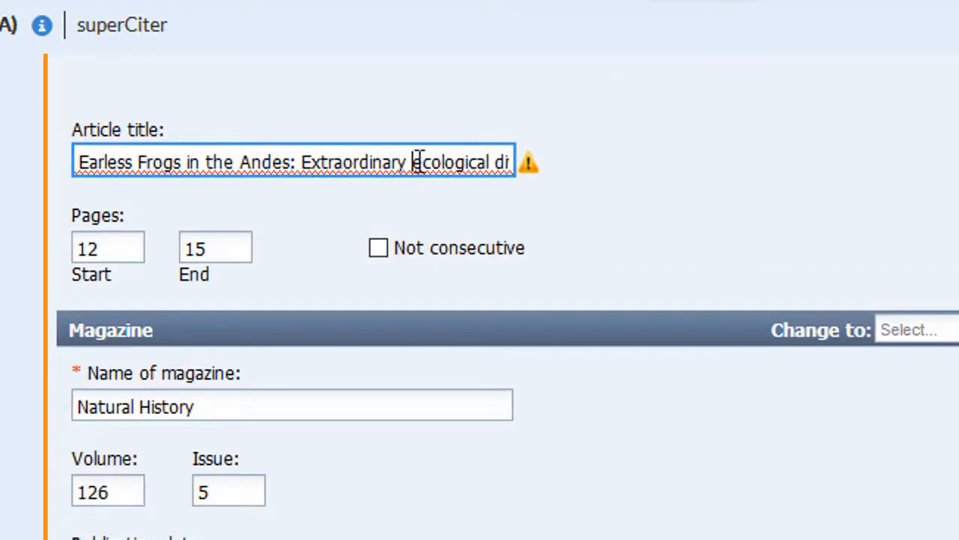
key("Delete")
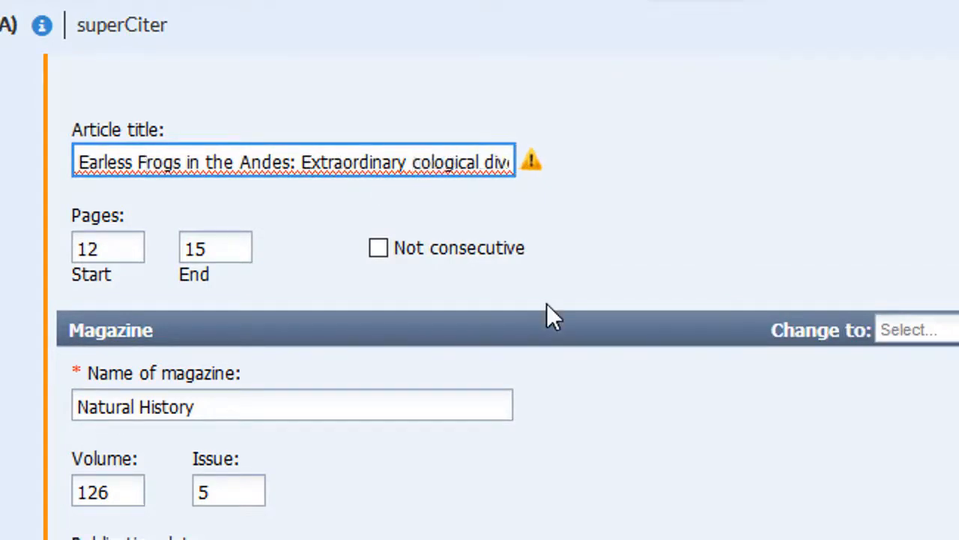
type("E")
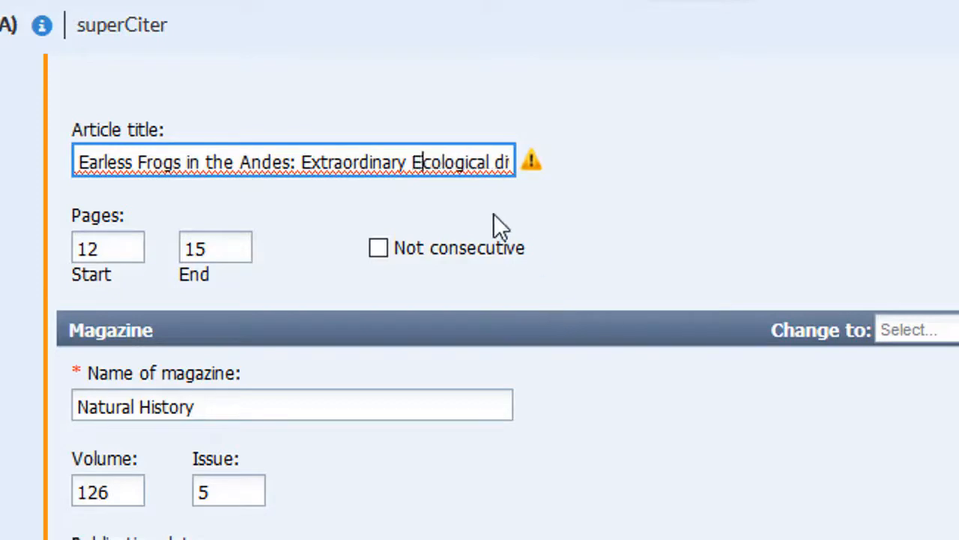
mouse_move(465, 162)
left_mouse_down()
mouse_move(516, 152)
mouse_move(477, 162)
left_mouse_up()
left_click(200, 164)
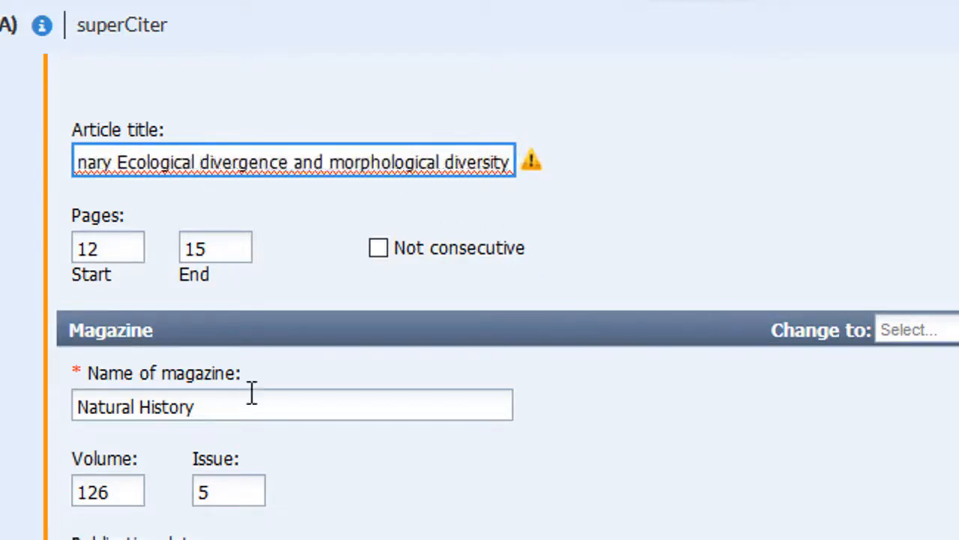
key("Delete")
type("D")
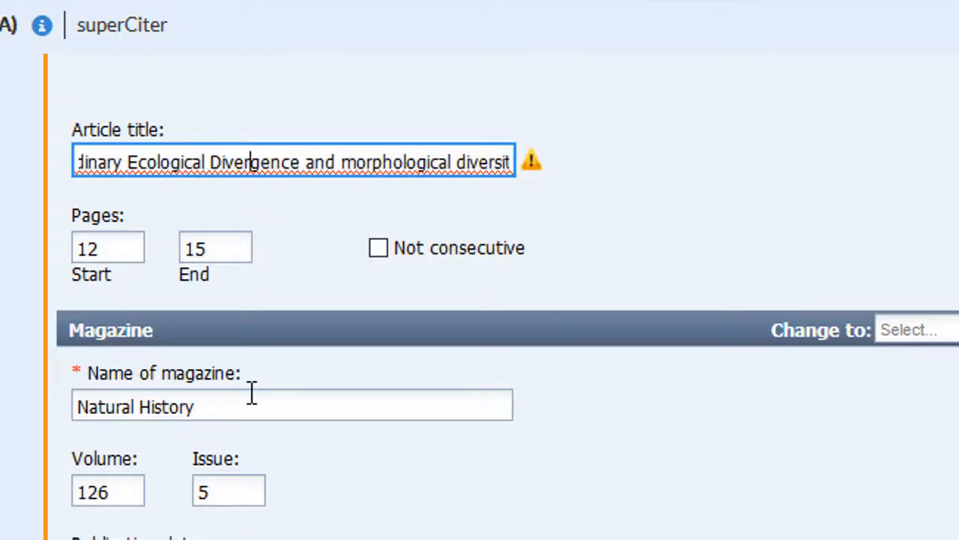
key("Delete")
type("M")
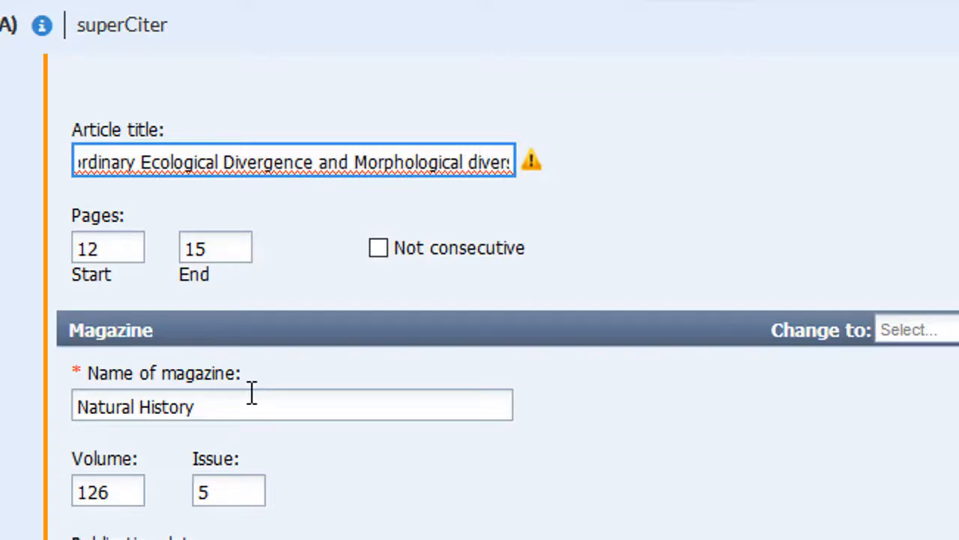
key("Delete")
type("D")
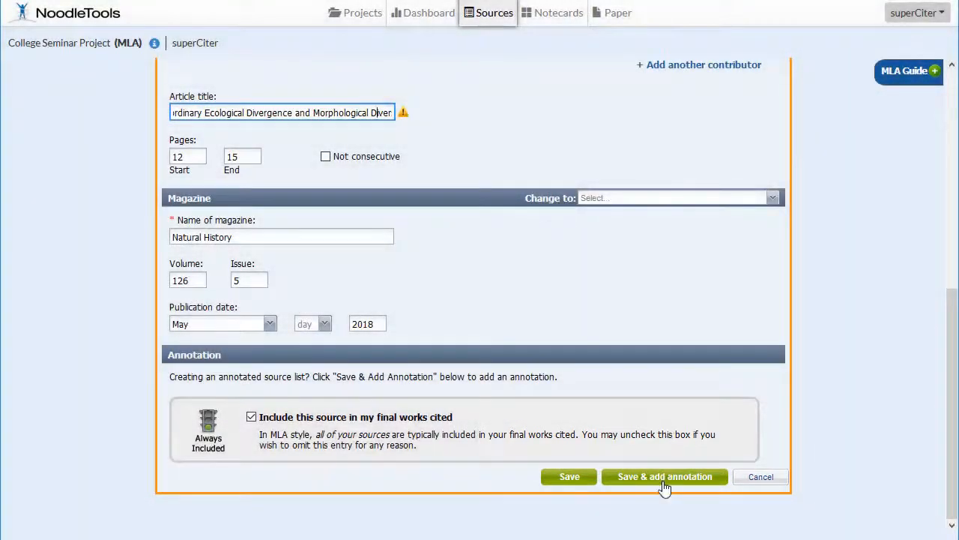
- Save the citation with the annotation "This article was very helpful at introducing the earless frog. etc......"
left_click(664, 486)
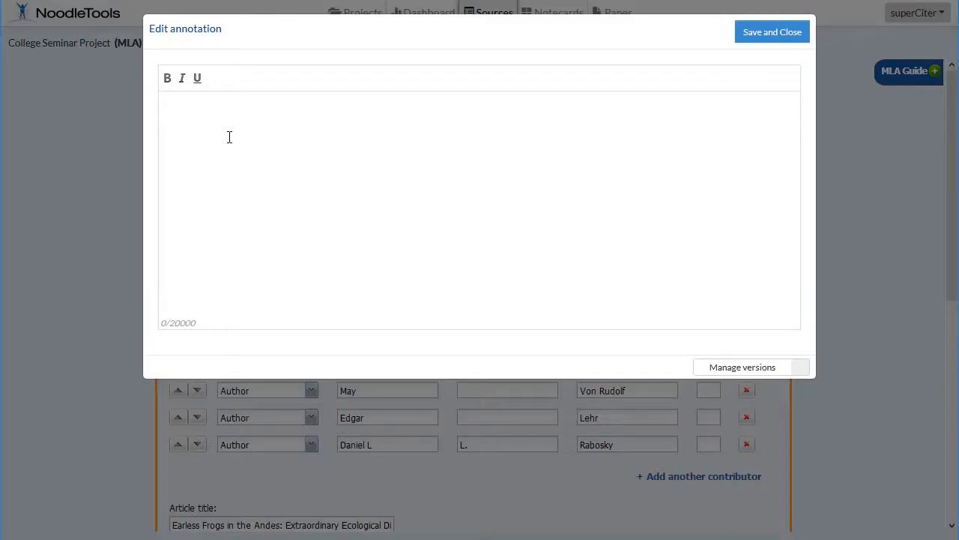
type("This article was very helpful at introducing the earless frog. etc......")
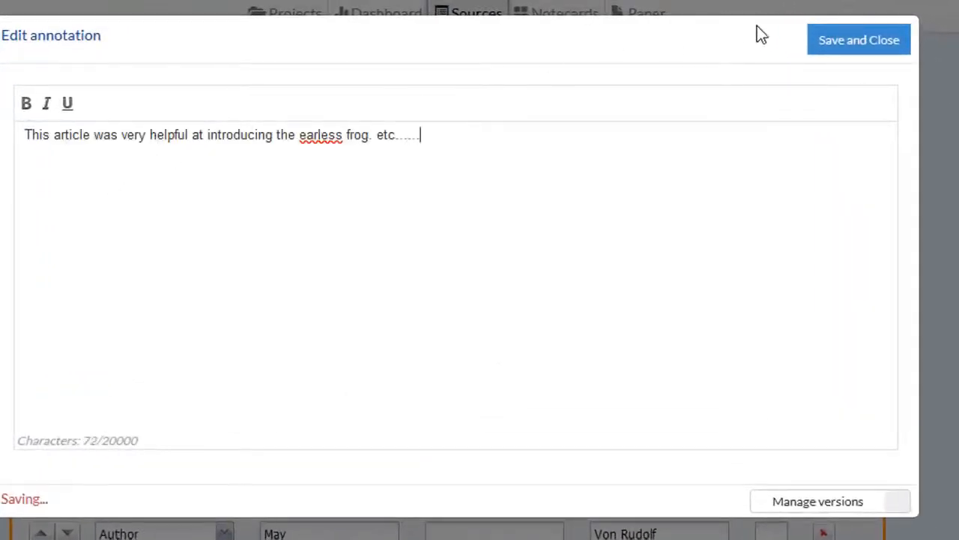
left_click(839, 47)
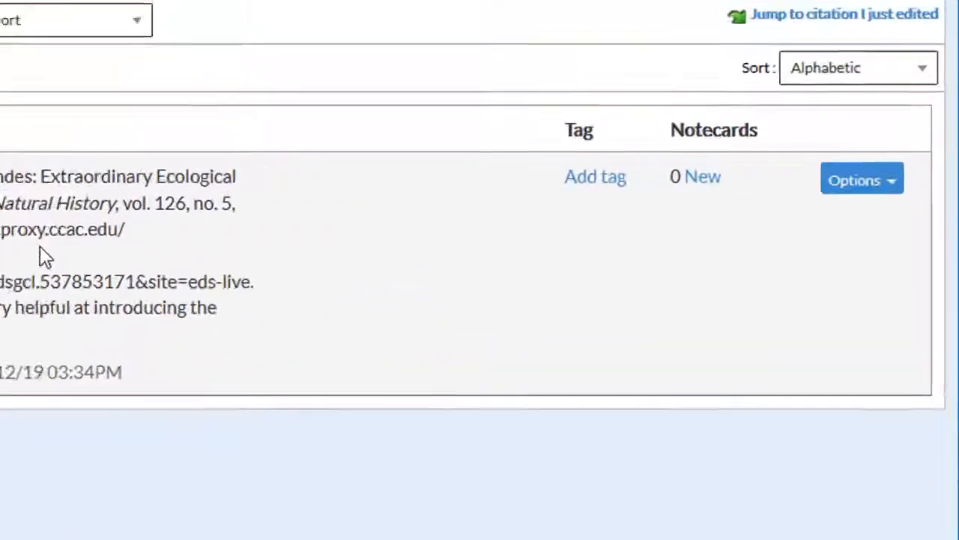
left_click(866, 198)
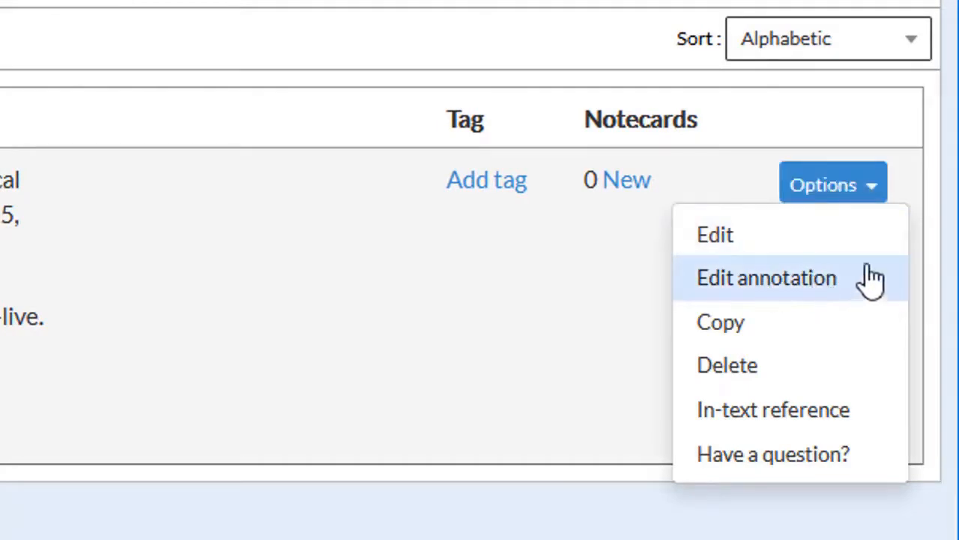
left_click(165, 255)
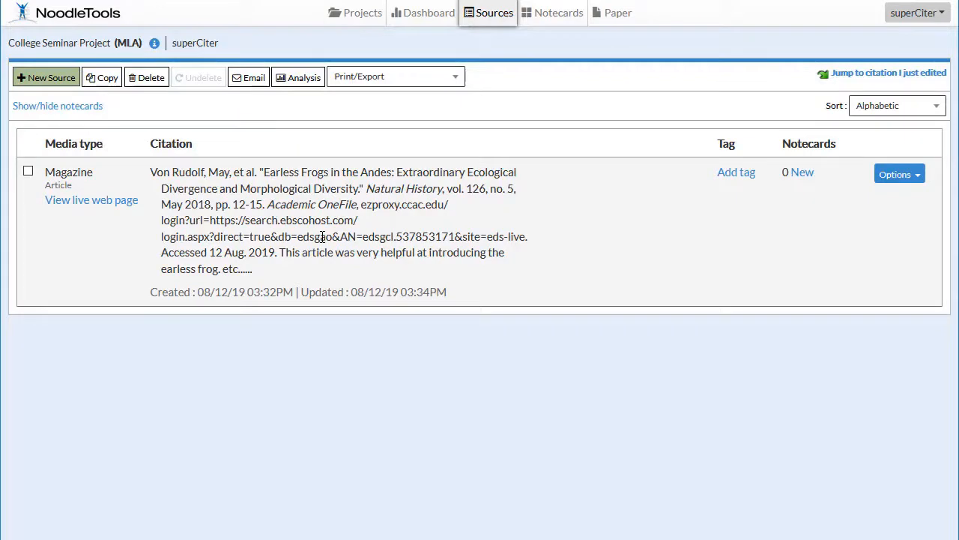
left_click(905, 179)
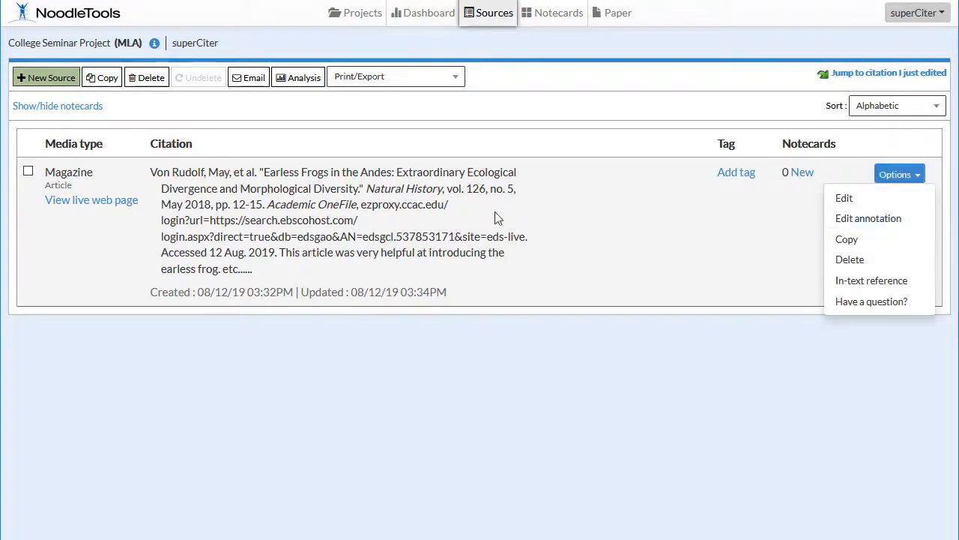
left_click(453, 216)
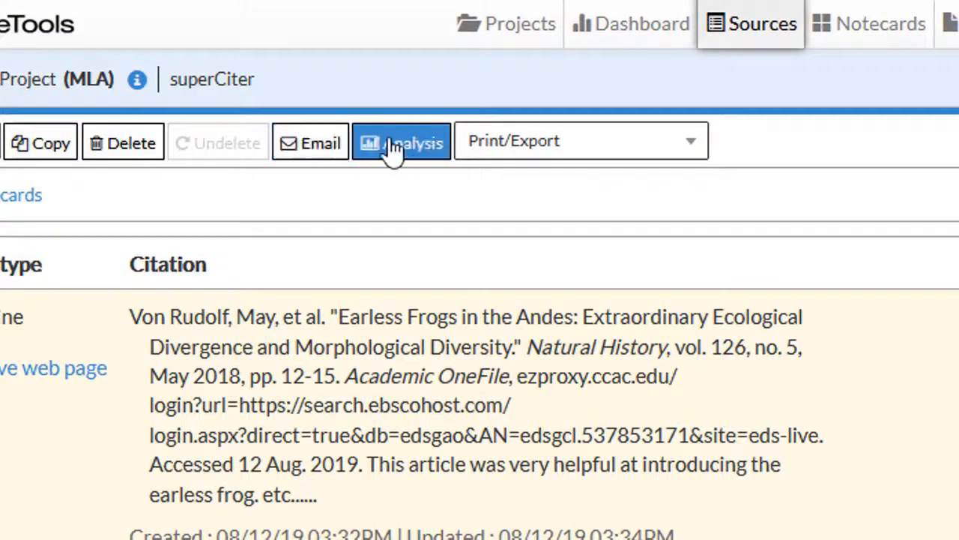
left_click(609, 143)
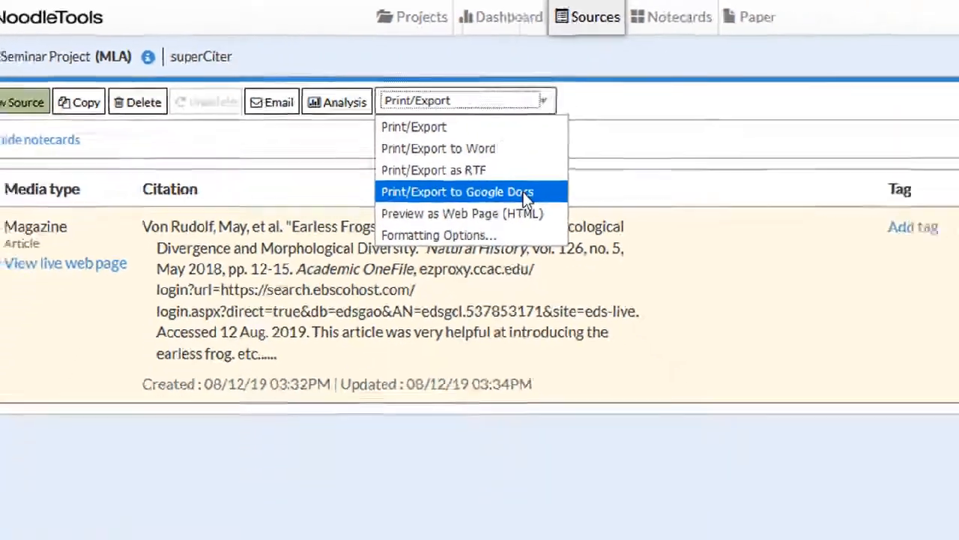
left_click(678, 148)
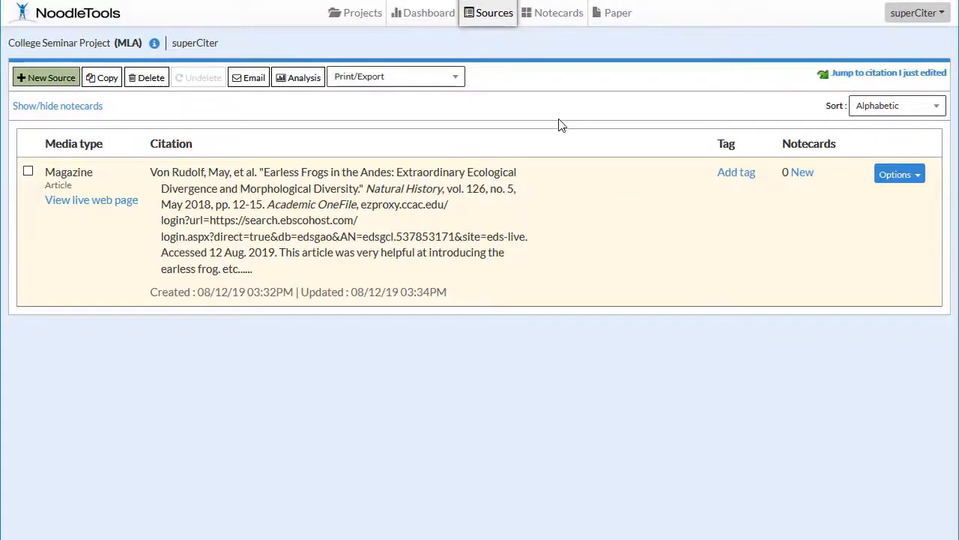